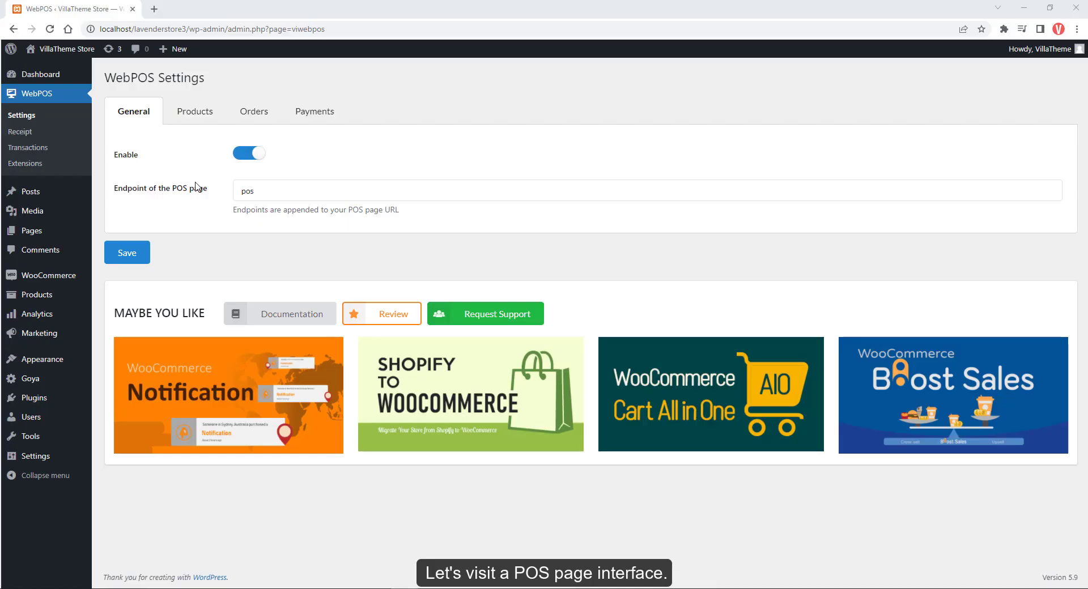
Open the store's POS page from the site-name menu in the admin bar.
{"action": "mouse_move", "coordinate": [47, 54]}
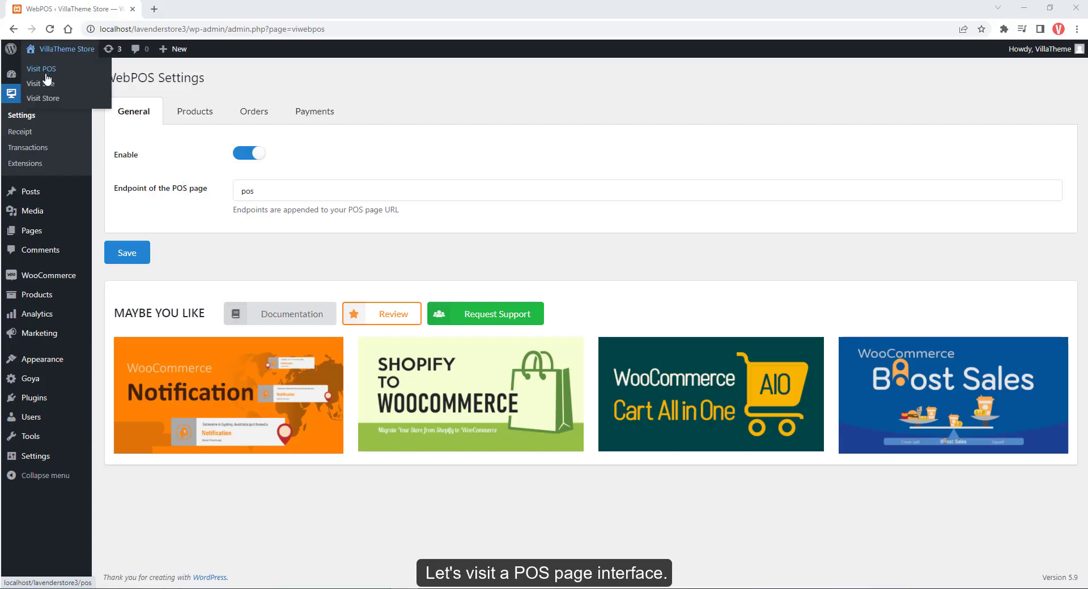
{"action": "left_click", "coordinate": [46, 73]}
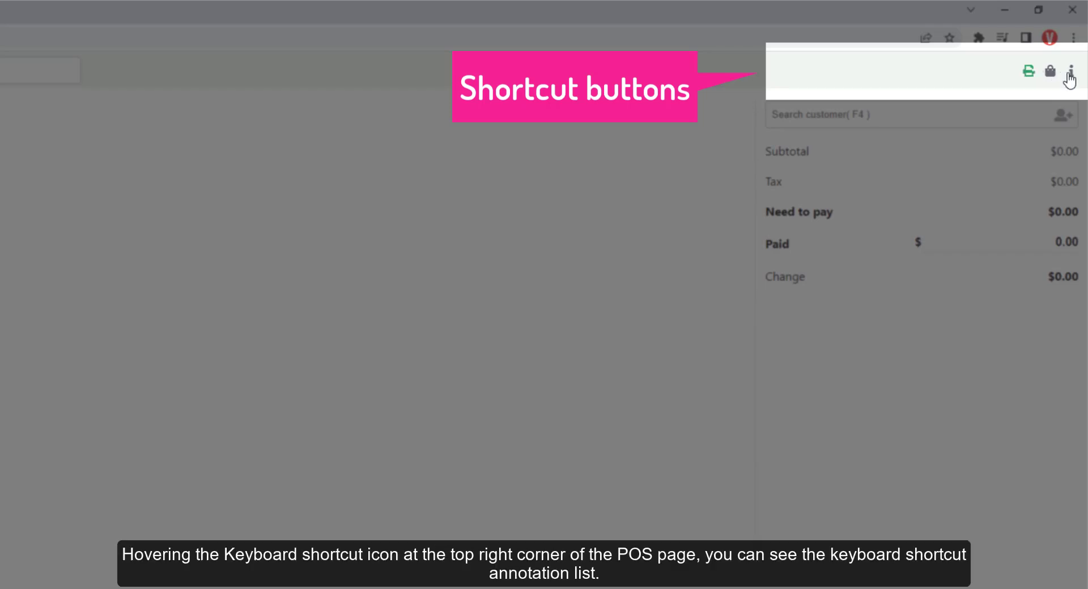
{"action": "mouse_move", "coordinate": [1071, 79]}
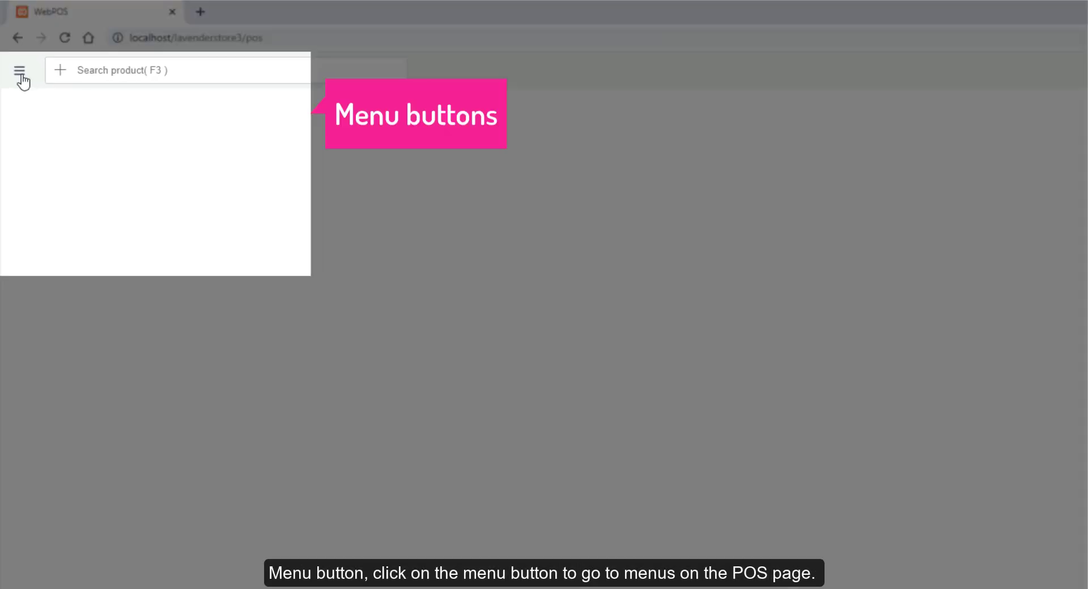
Browse the POS navigation menu, then focus the product search bar.
{"action": "left_click", "coordinate": [15, 55]}
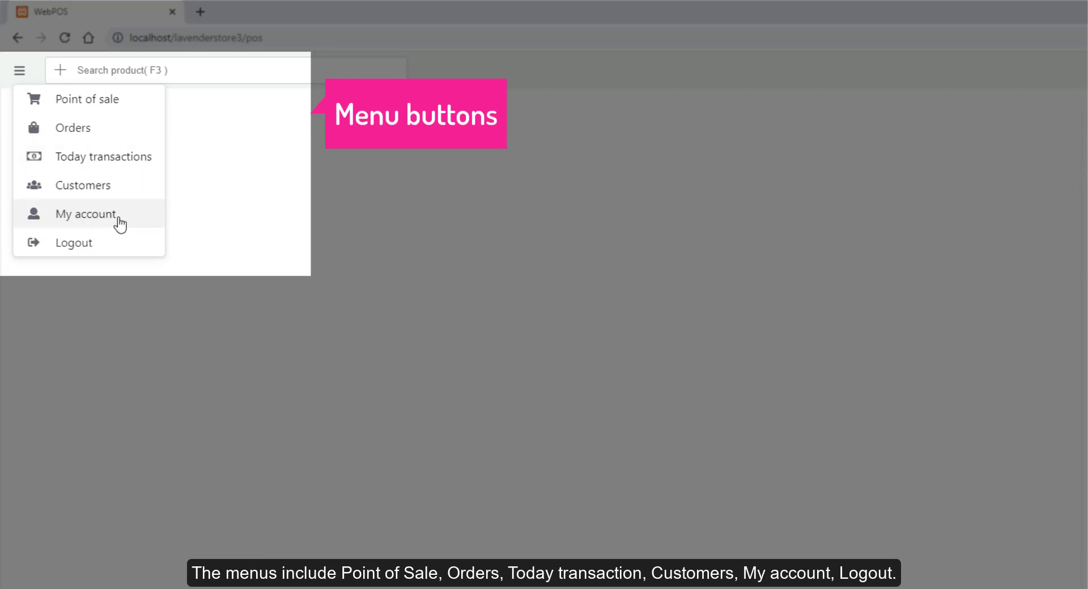
{"action": "left_click", "coordinate": [225, 142]}
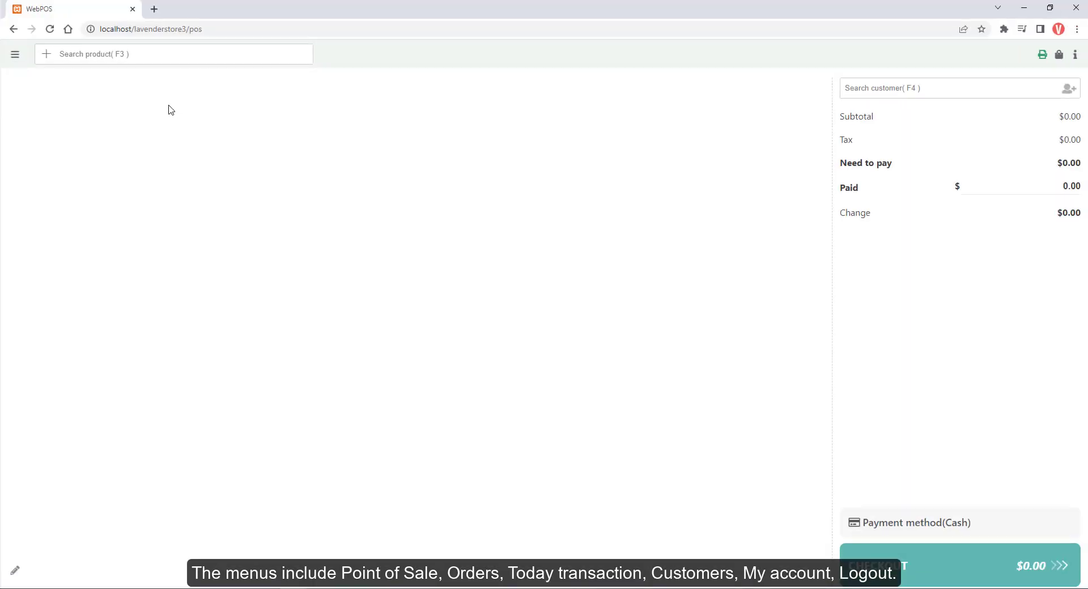
{"action": "left_click", "coordinate": [166, 59]}
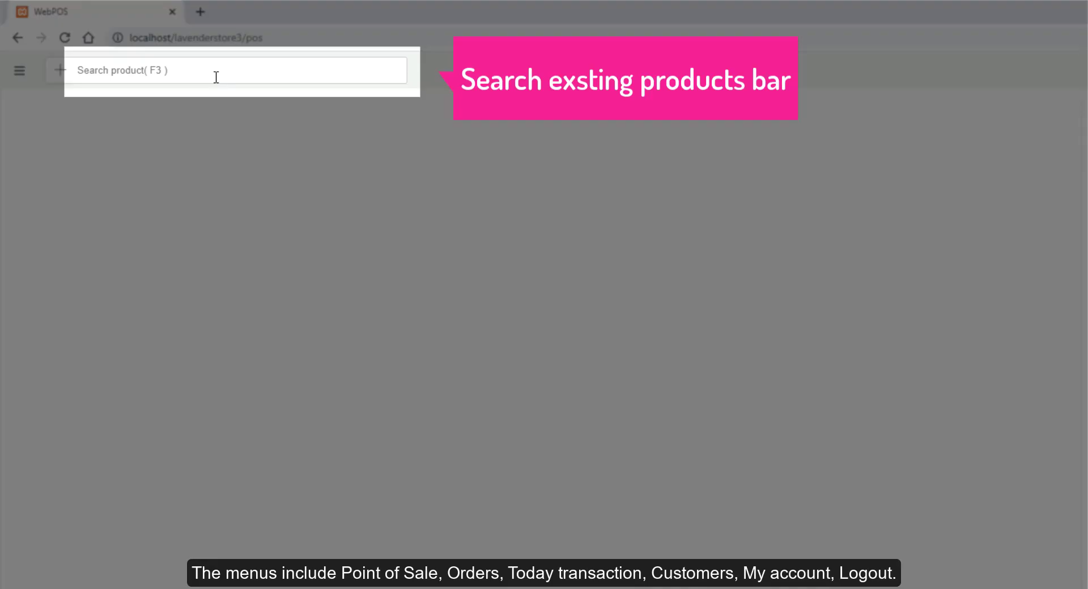
Search 'mi' and add the Micro Form Bag, gray turtleneck size S and black turtleneck XS.
{"action": "type", "text": "mi"}
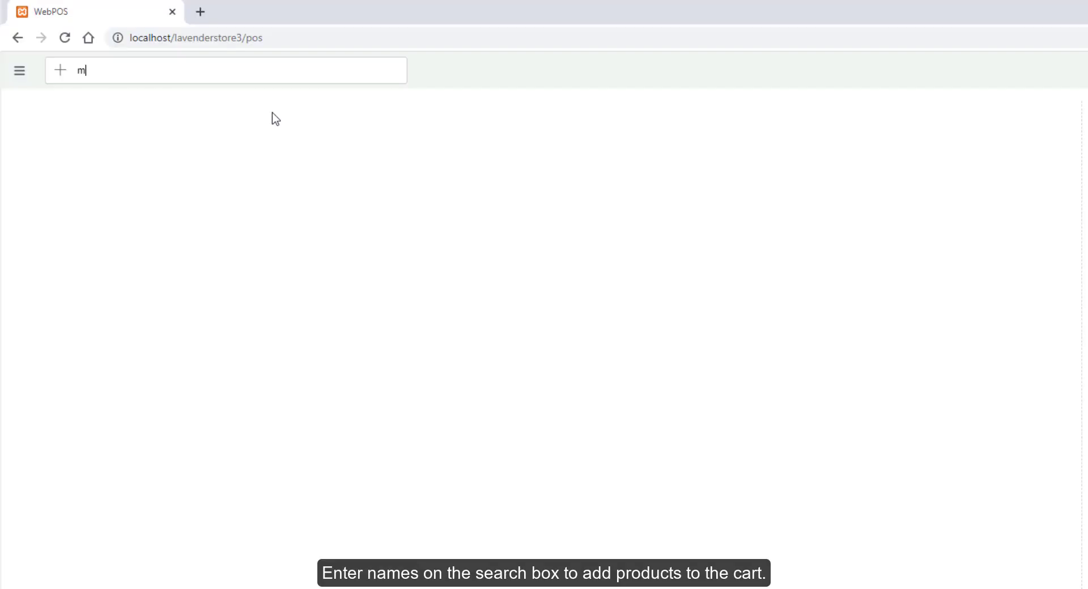
{"action": "left_click", "coordinate": [265, 136]}
{"action": "left_click", "coordinate": [238, 249]}
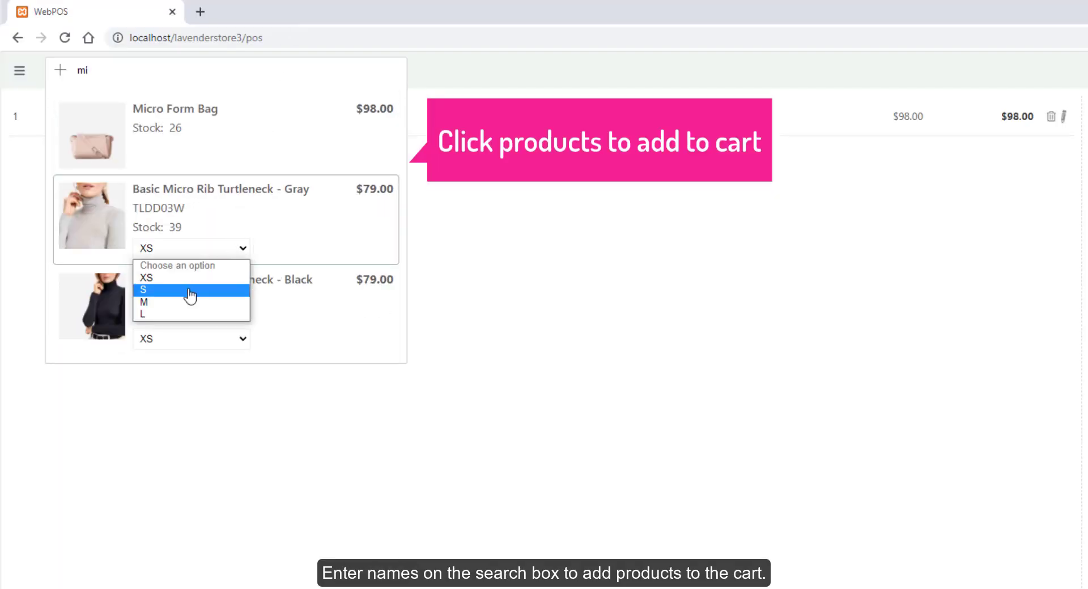
{"action": "left_click", "coordinate": [260, 292]}
{"action": "left_click", "coordinate": [277, 302]}
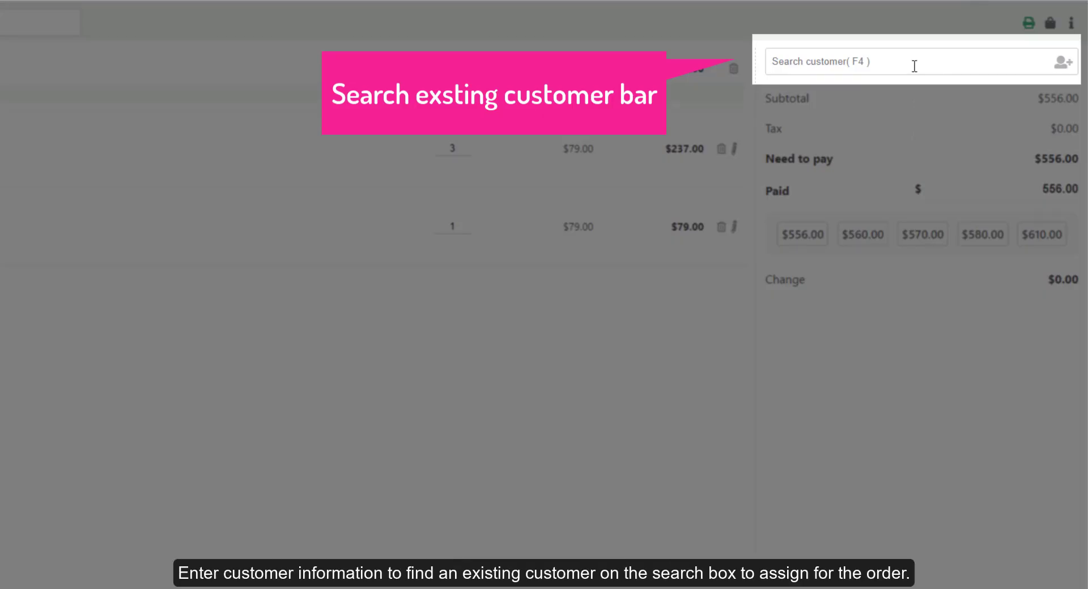
Search 'la' to assign the existing customer to the order, then select the Paid field.
{"action": "type", "text": "lave"}
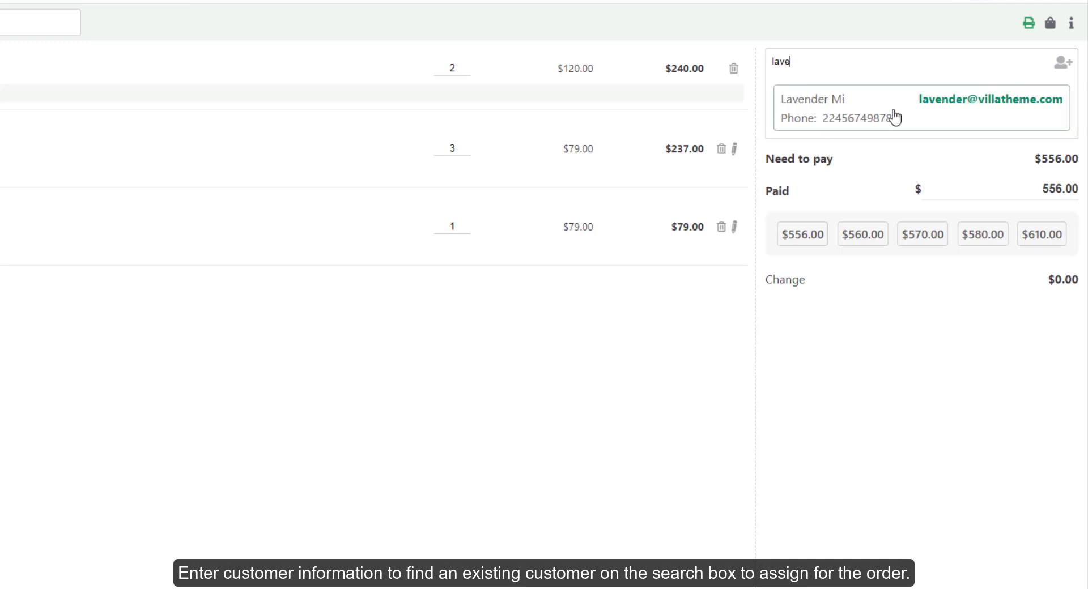
{"action": "left_click", "coordinate": [892, 115]}
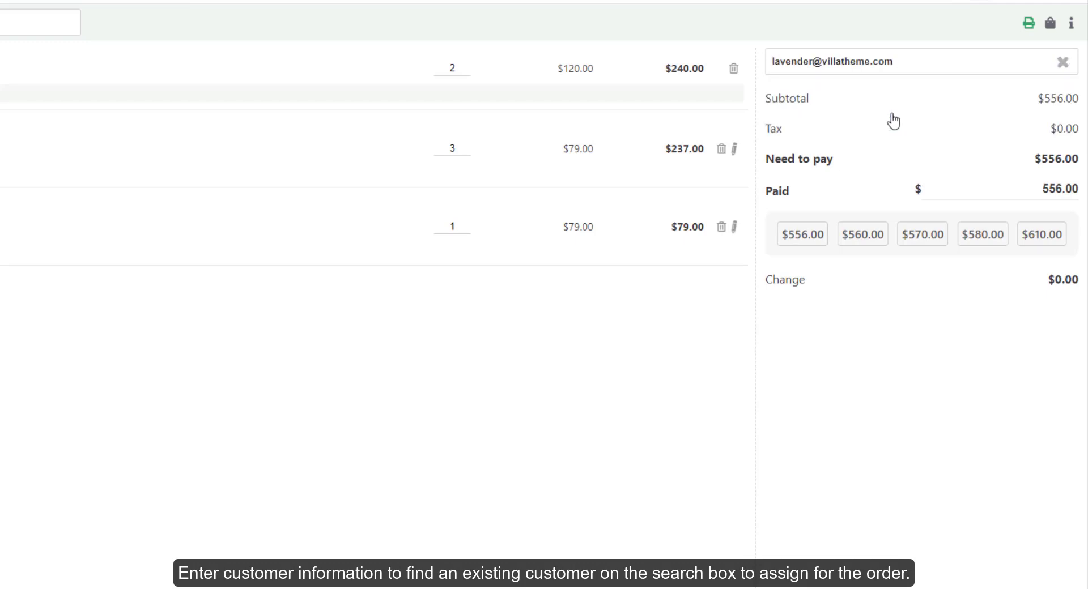
{"action": "left_click", "coordinate": [1063, 62]}
{"action": "left_click", "coordinate": [1064, 65]}
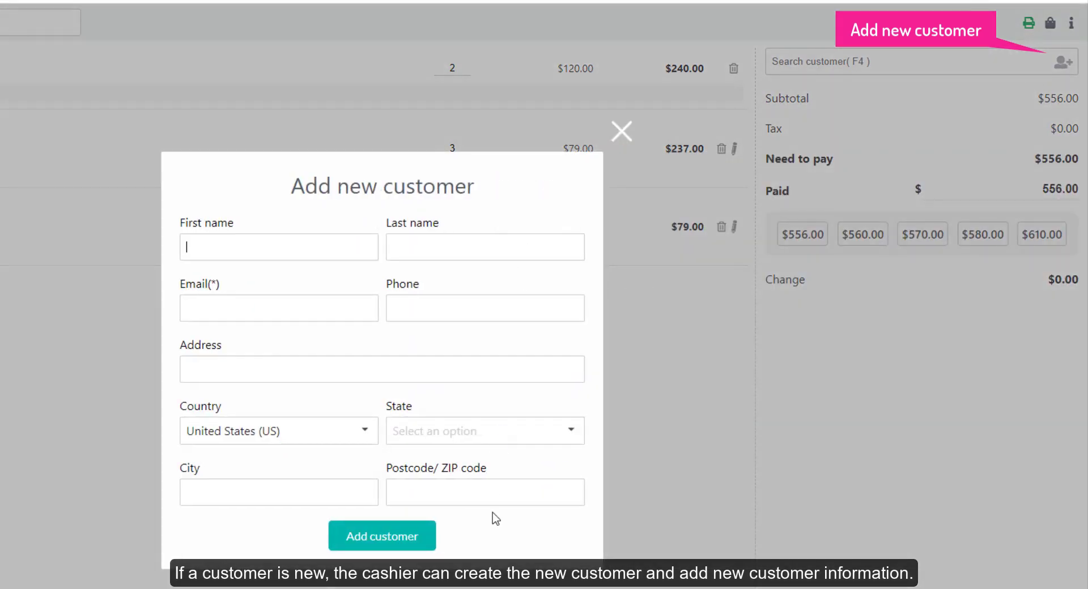
{"action": "left_click", "coordinate": [632, 140]}
{"action": "left_click", "coordinate": [955, 74]}
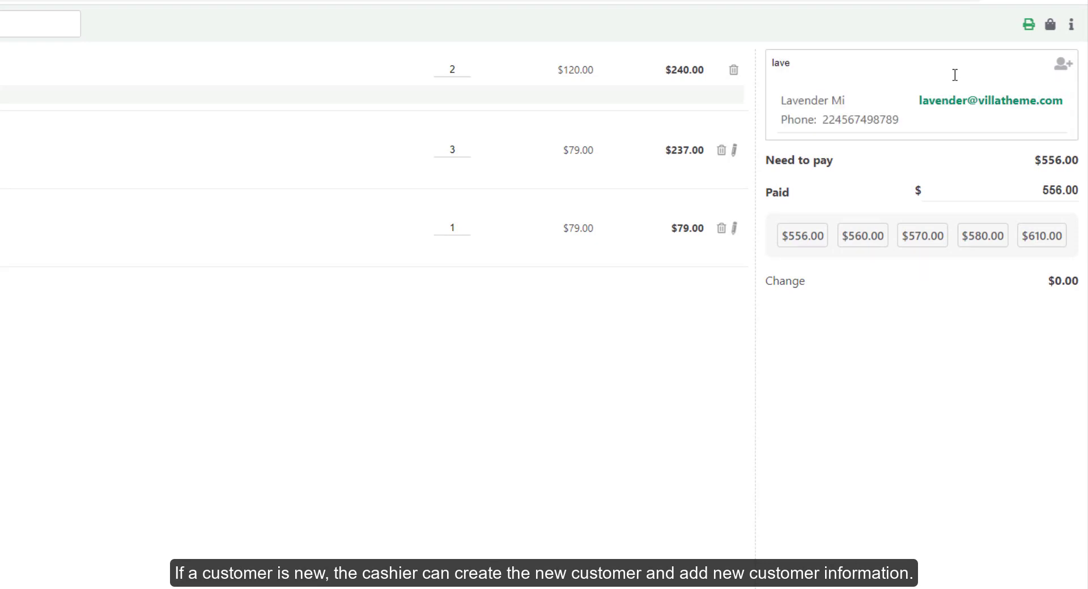
{"action": "left_click", "coordinate": [954, 102]}
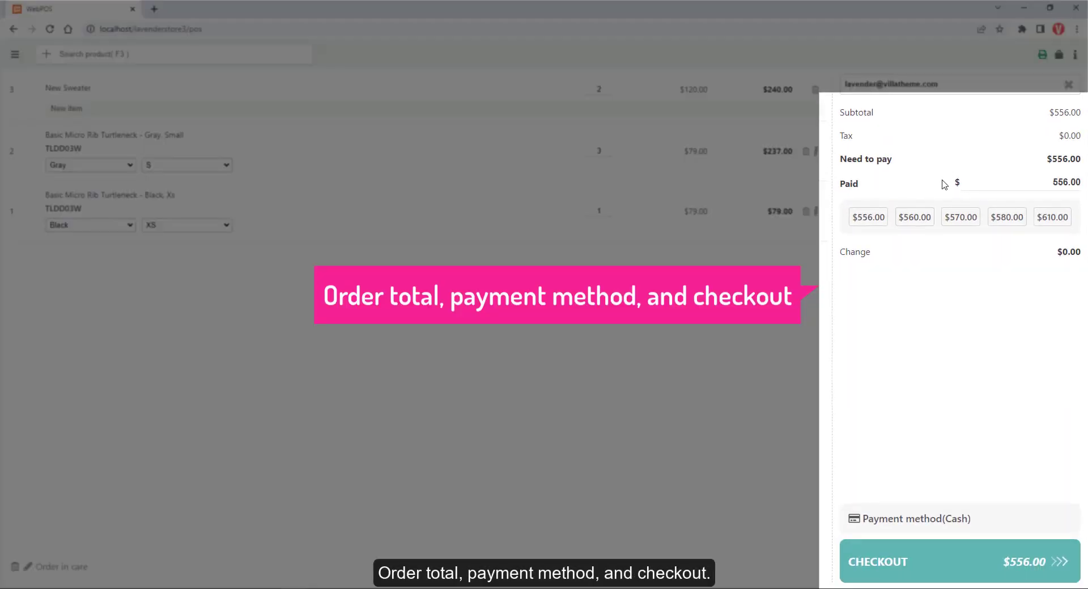
{"action": "left_click", "coordinate": [994, 184]}
Enter 600.00 as paid and, after trying the other payment methods, keep Cash.
{"action": "type", "text": "600.00"}
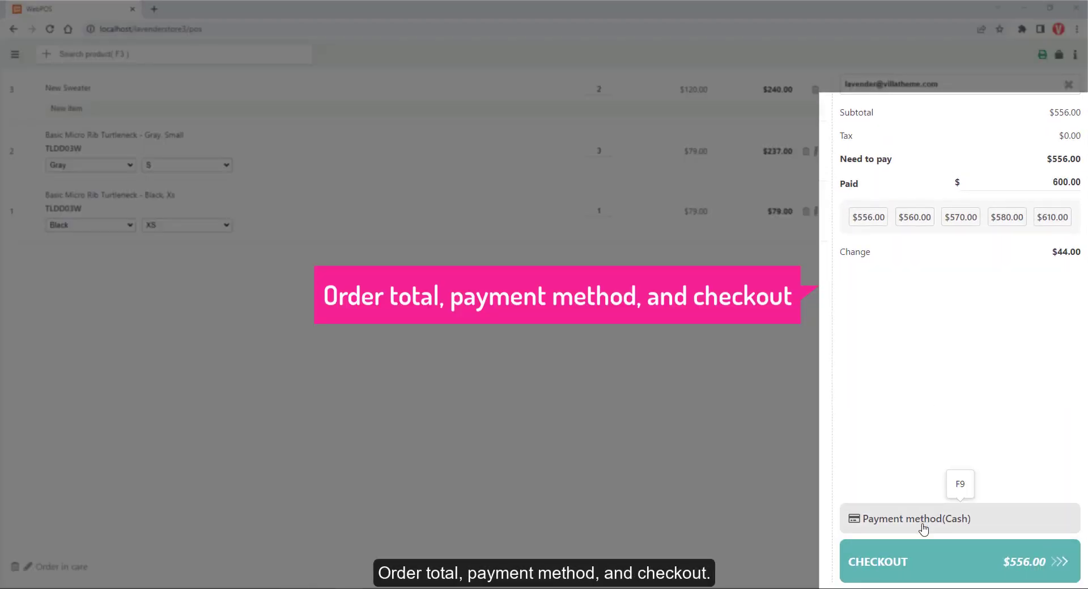
{"action": "left_click", "coordinate": [906, 519]}
{"action": "left_click", "coordinate": [975, 184]}
{"action": "left_click", "coordinate": [1001, 181]}
{"action": "left_click", "coordinate": [971, 201]}
{"action": "left_click", "coordinate": [866, 183]}
Check out the $556.00 order and go to the Orders list.
{"action": "left_click", "coordinate": [853, 524]}
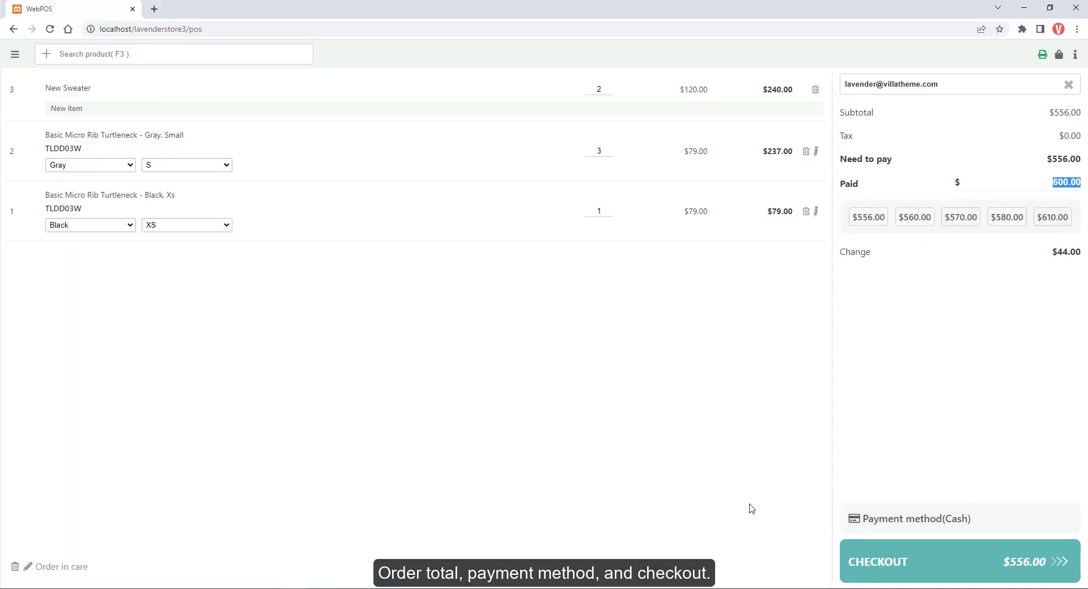
{"action": "left_click", "coordinate": [893, 565]}
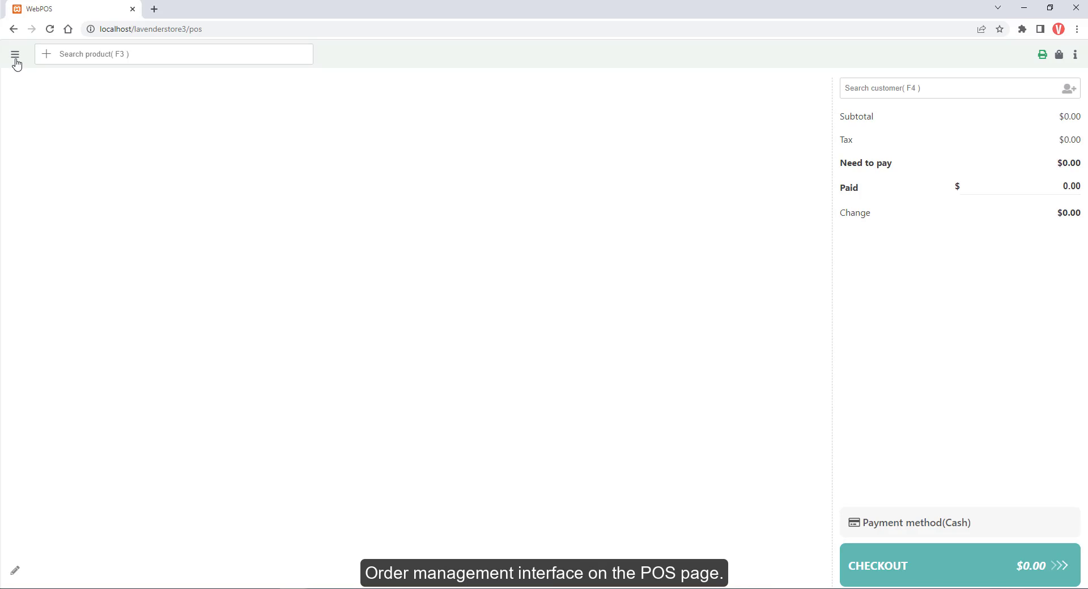
{"action": "left_click", "coordinate": [15, 54]}
{"action": "left_click", "coordinate": [34, 98]}
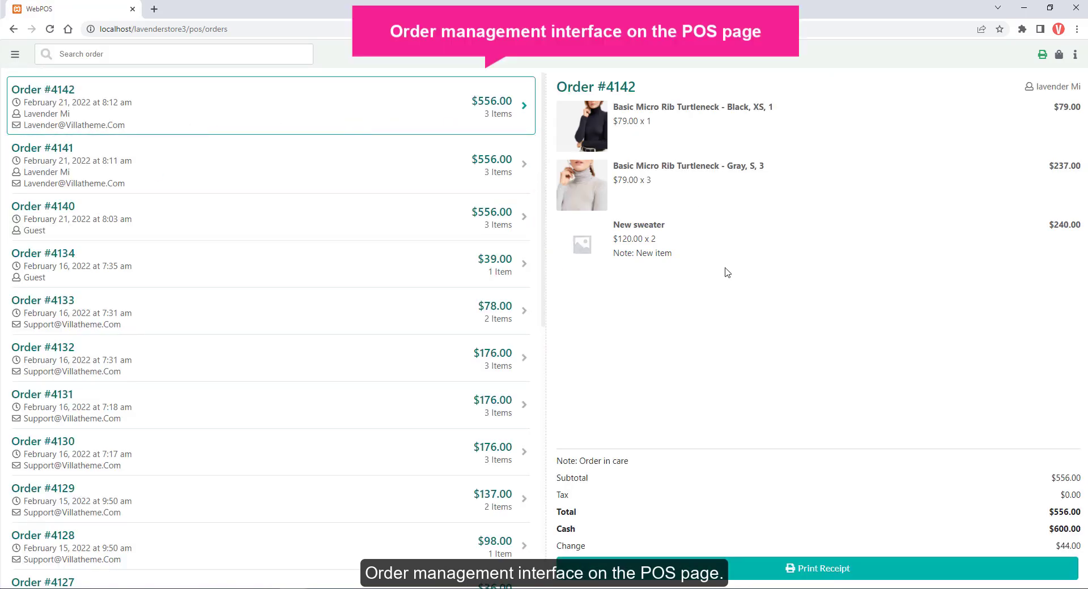
Review the details of Orders #4141, #4140, #4134, #4133 and #4132.
{"action": "left_click", "coordinate": [520, 168]}
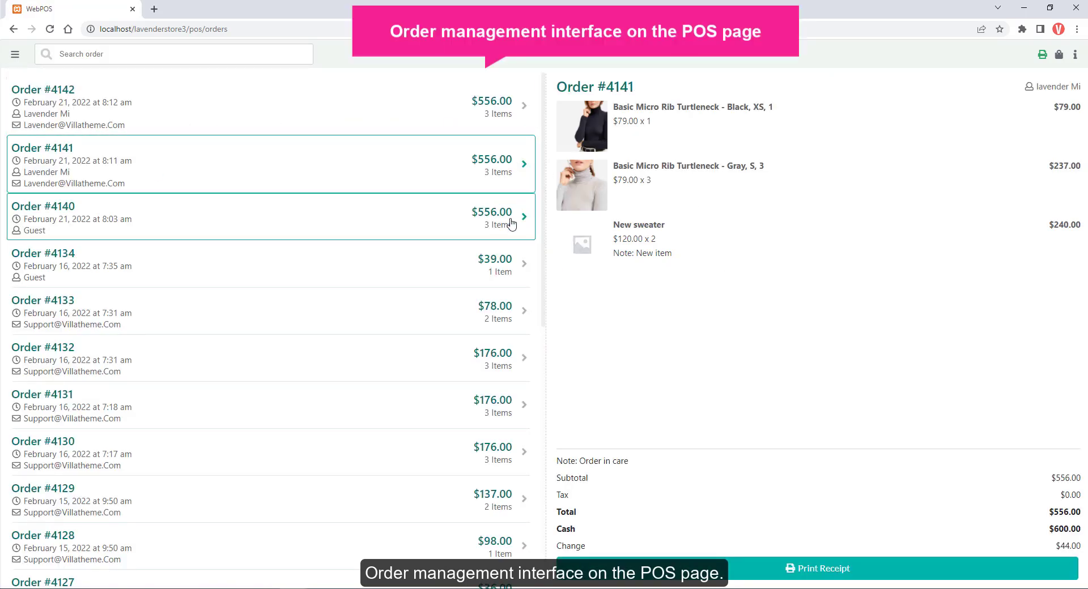
{"action": "left_click", "coordinate": [510, 224]}
{"action": "left_click", "coordinate": [506, 281]}
{"action": "left_click", "coordinate": [501, 320]}
{"action": "left_click", "coordinate": [493, 366]}
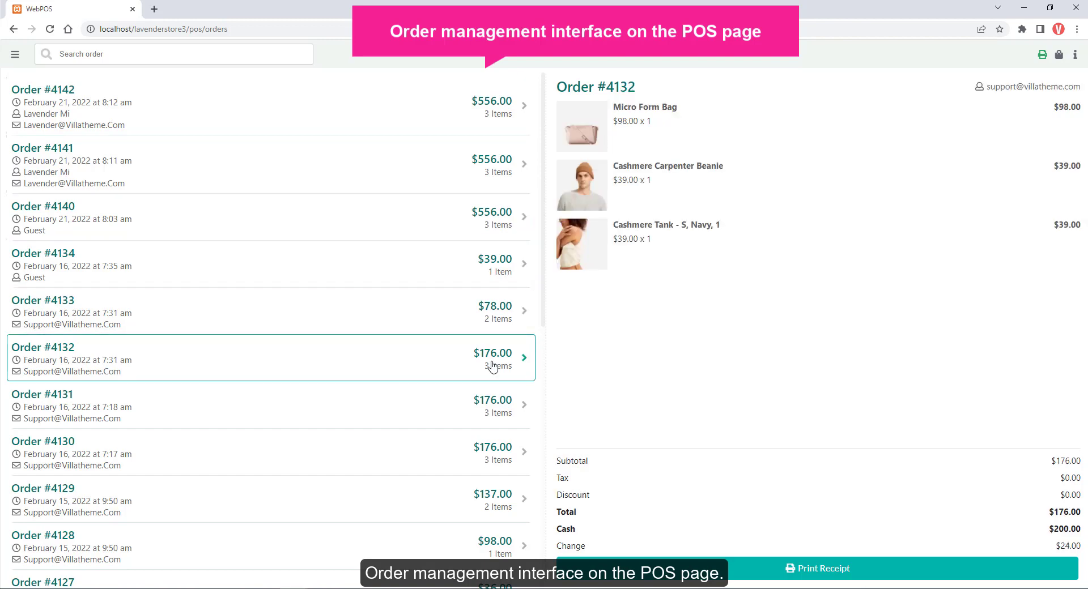
{"action": "scroll", "coordinate": [522, 394], "scroll_direction": "down", "scroll_amount": 9}
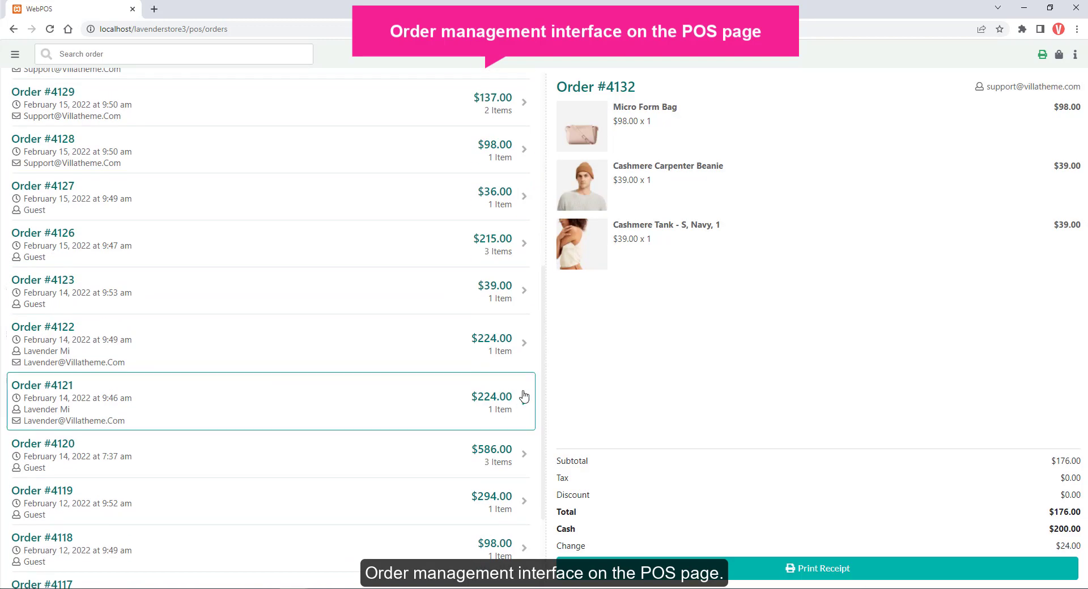
Open today's transactions list and its add-transaction form.
{"action": "left_click", "coordinate": [15, 54]}
{"action": "left_click", "coordinate": [68, 117]}
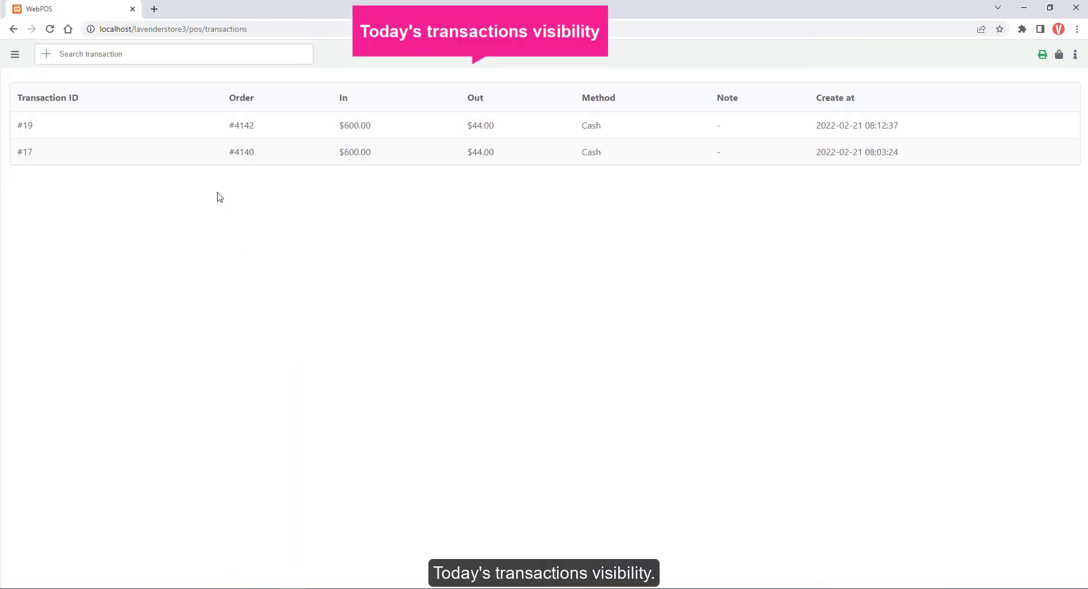
{"action": "left_click", "coordinate": [46, 56]}
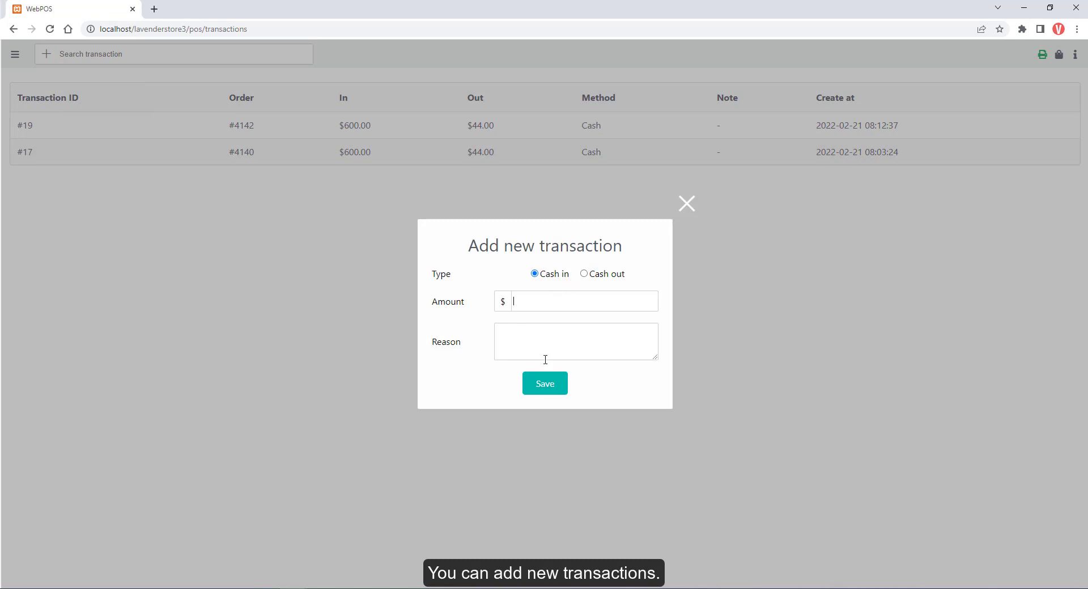
Go to Customers and load each of the three customers' details.
{"action": "left_click", "coordinate": [15, 56]}
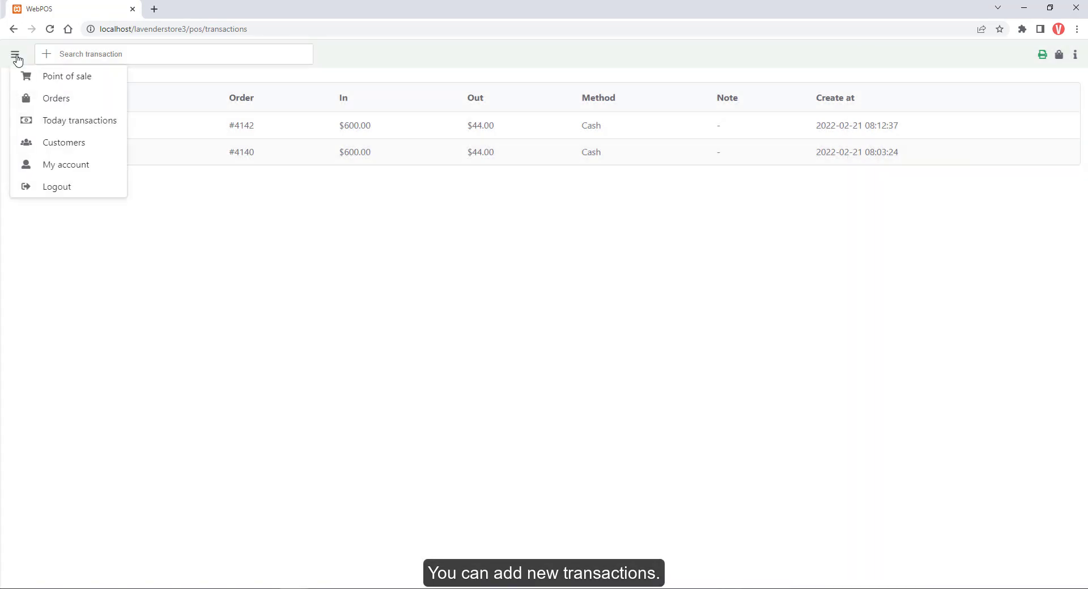
{"action": "left_click", "coordinate": [61, 142]}
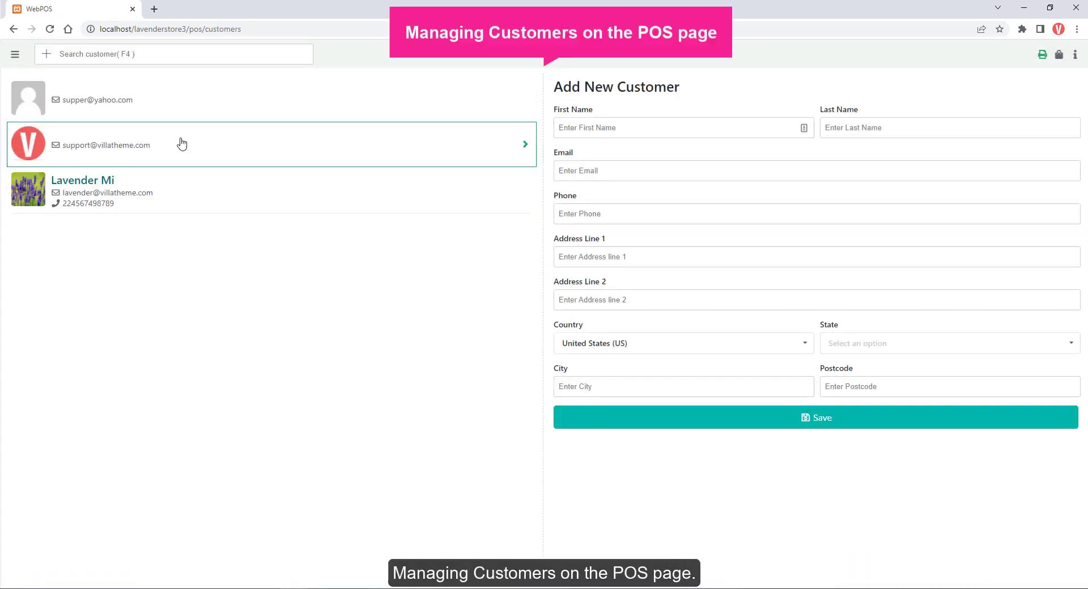
{"action": "left_click", "coordinate": [172, 153]}
{"action": "left_click", "coordinate": [165, 107]}
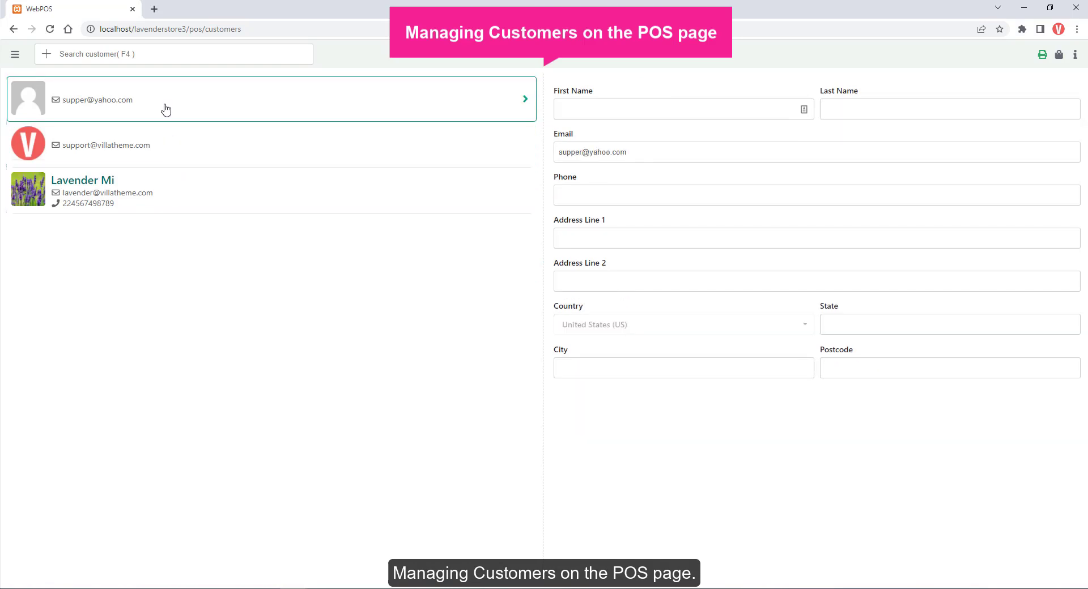
{"action": "left_click", "coordinate": [155, 189]}
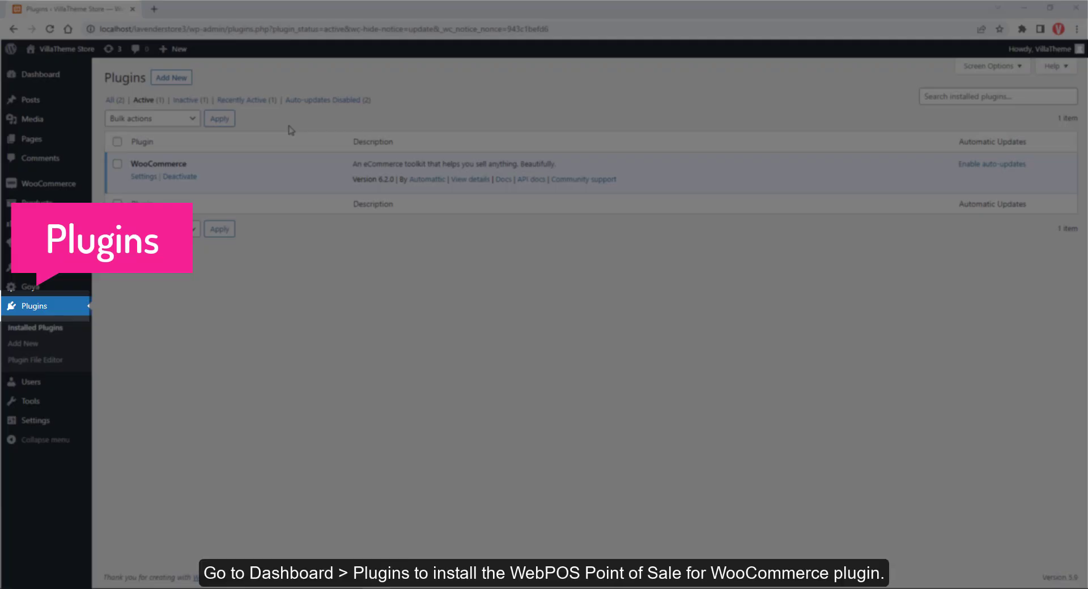
Choose the webpos-point-of-sale-for-woocommerce zip as a new plugin upload.
{"action": "left_click", "coordinate": [184, 80]}
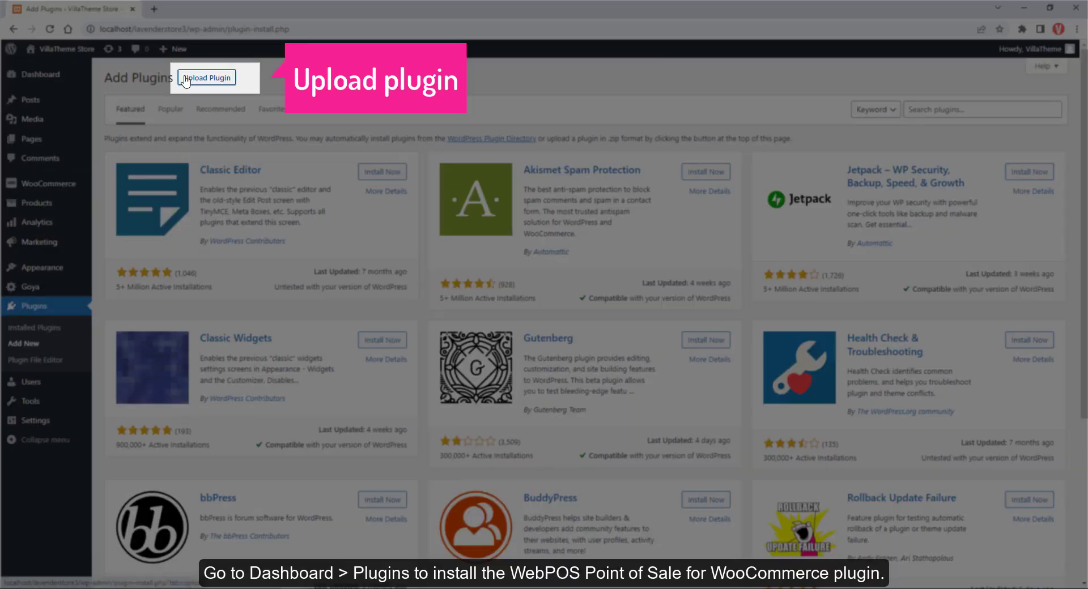
{"action": "left_click", "coordinate": [185, 80]}
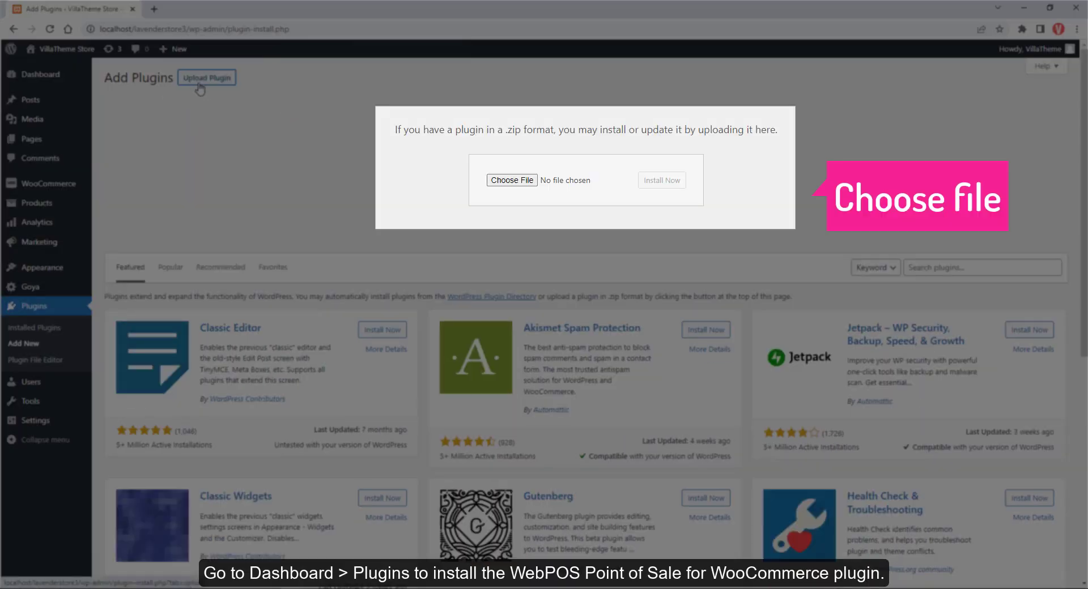
{"action": "left_click", "coordinate": [512, 181]}
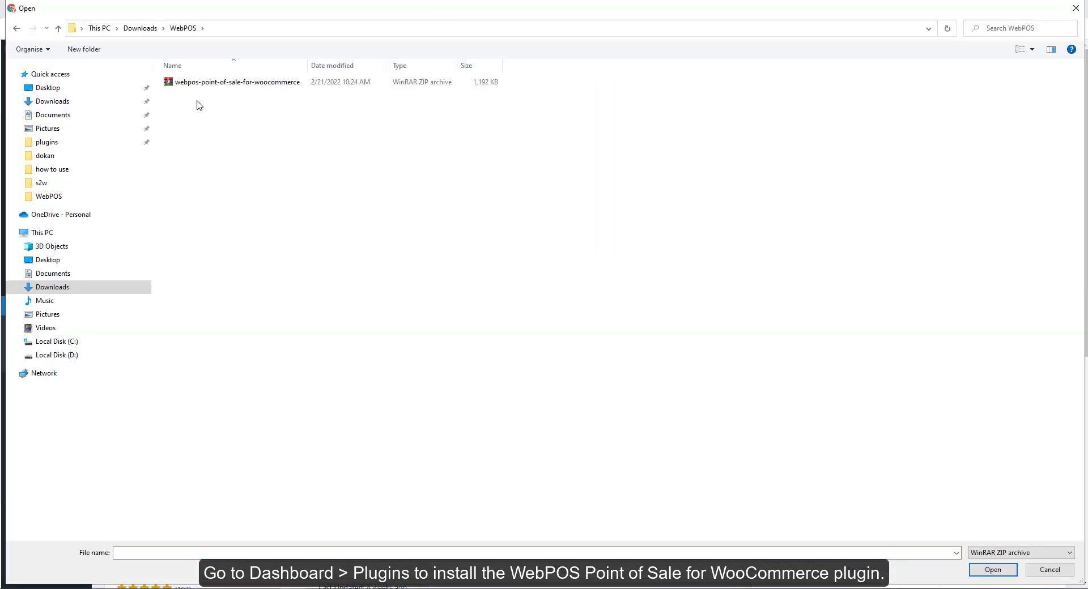
{"action": "left_click", "coordinate": [258, 83]}
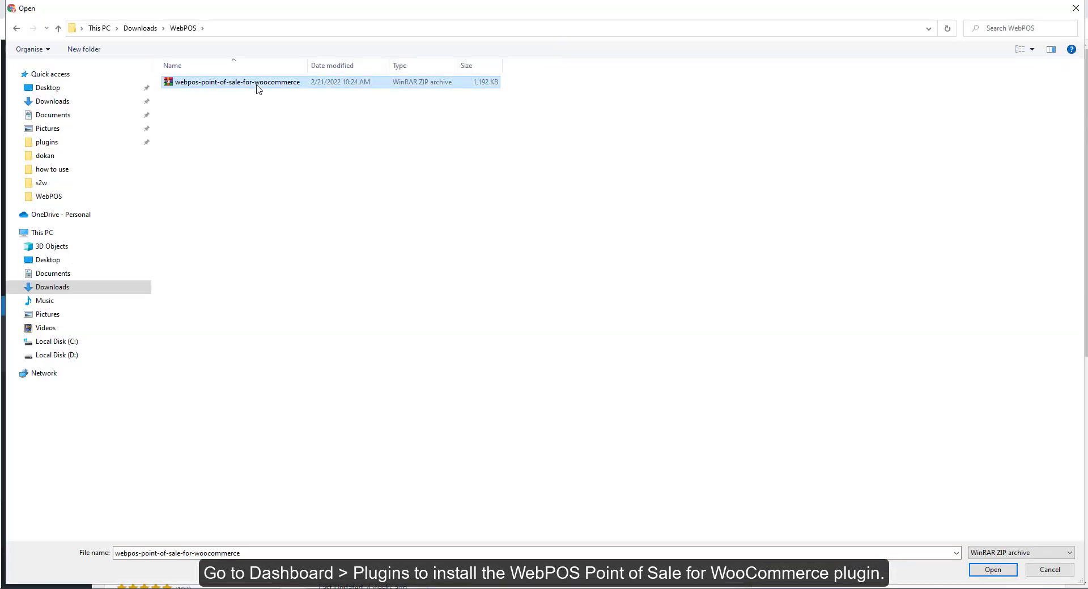
{"action": "double_click", "coordinate": [258, 83]}
Install and activate the uploaded WebPOS plugin.
{"action": "left_click", "coordinate": [669, 185]}
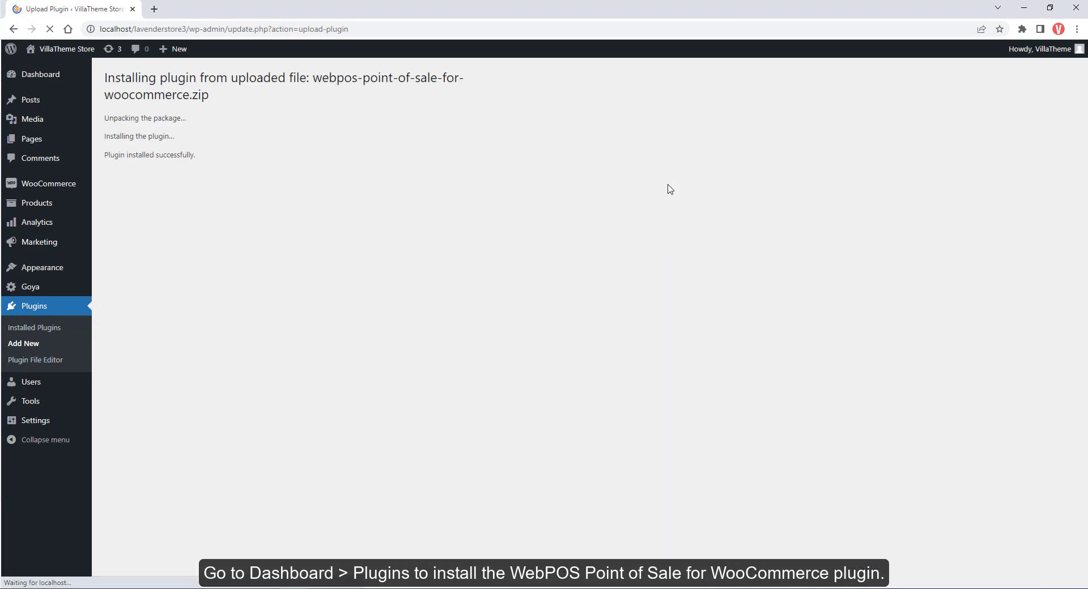
{"action": "left_click", "coordinate": [126, 178]}
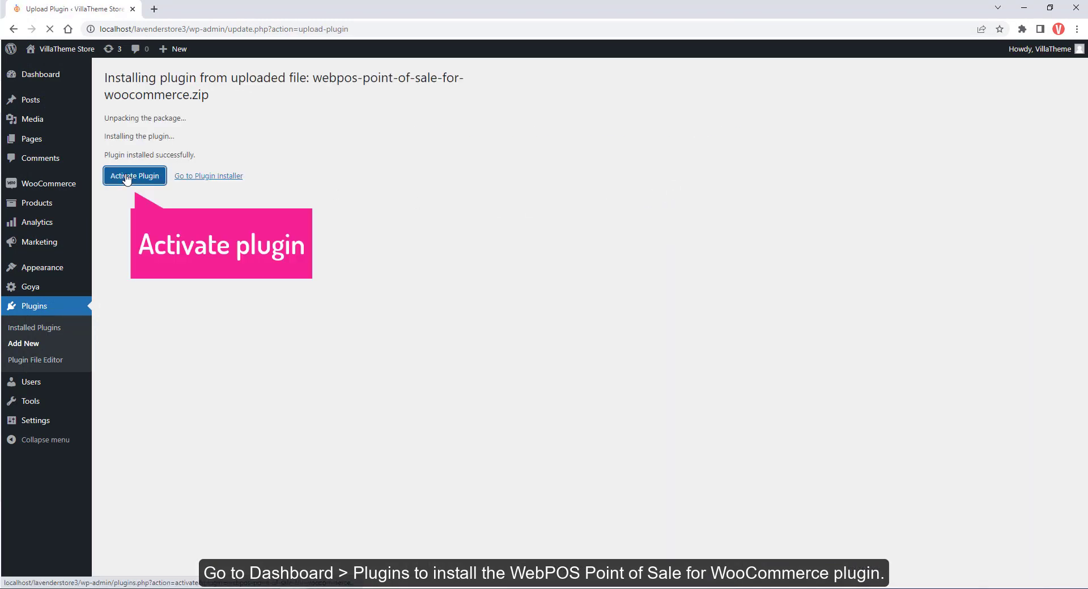
{"action": "mouse_move", "coordinate": [46, 93]}
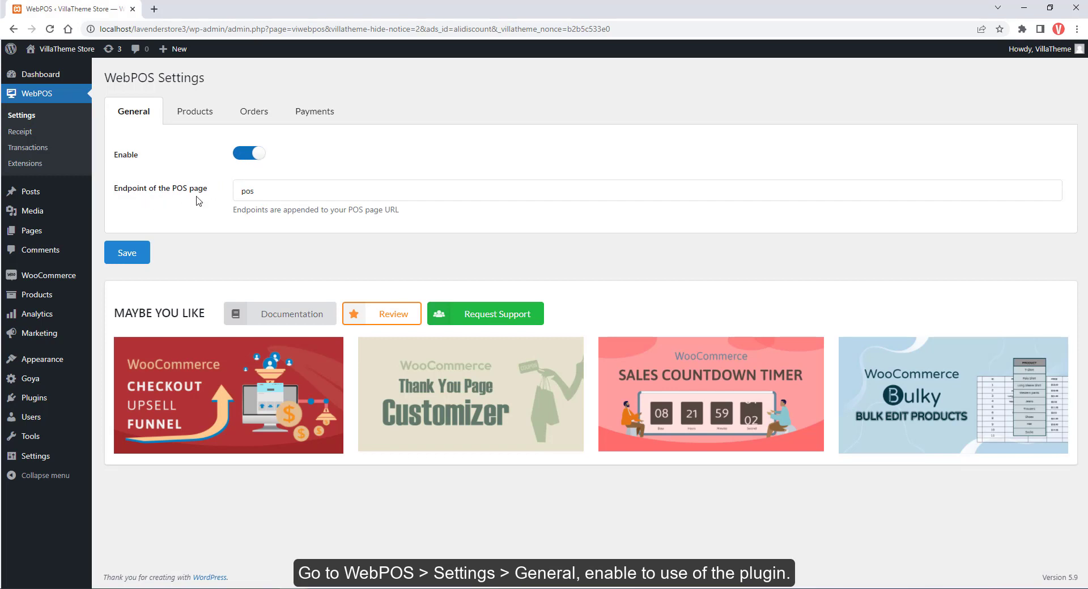
Open the POS in a new tab, change the endpoint to 'postest', save, and reload.
{"action": "mouse_move", "coordinate": [73, 51]}
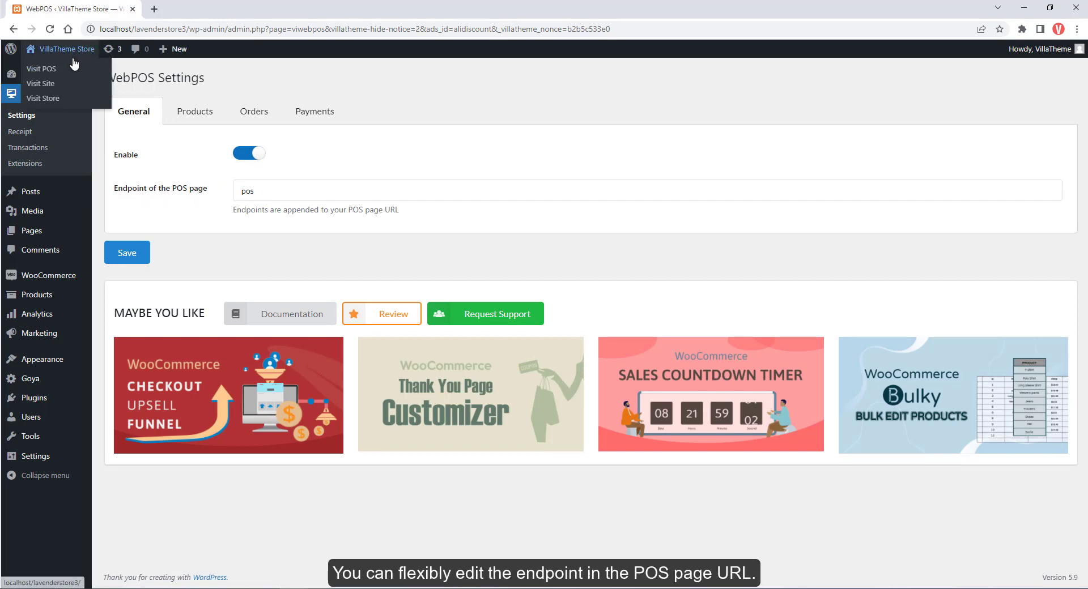
{"action": "left_click", "coordinate": [61, 79]}
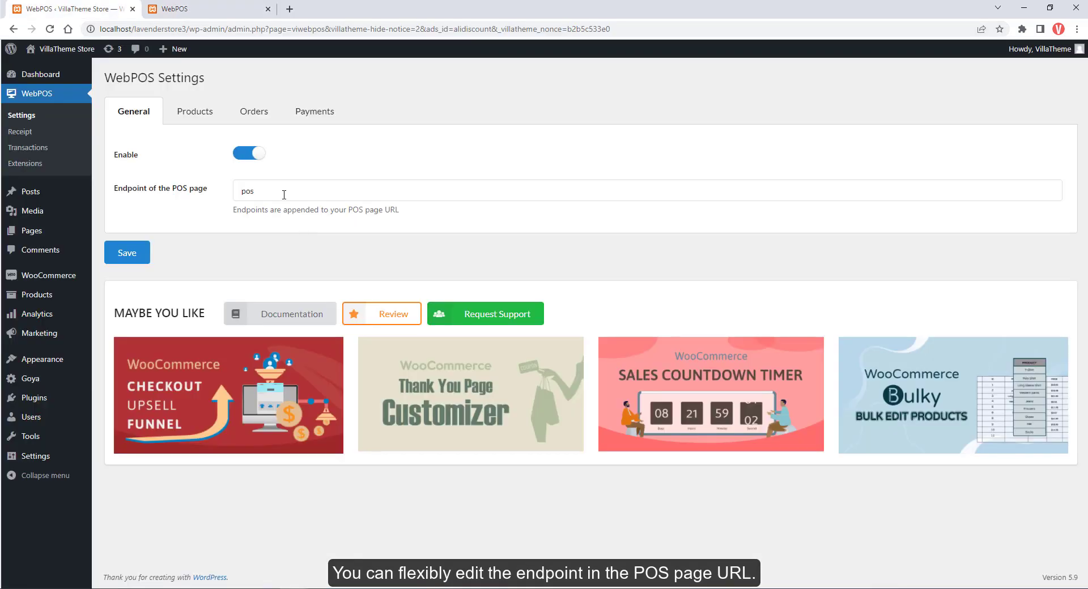
{"action": "left_click", "coordinate": [284, 194]}
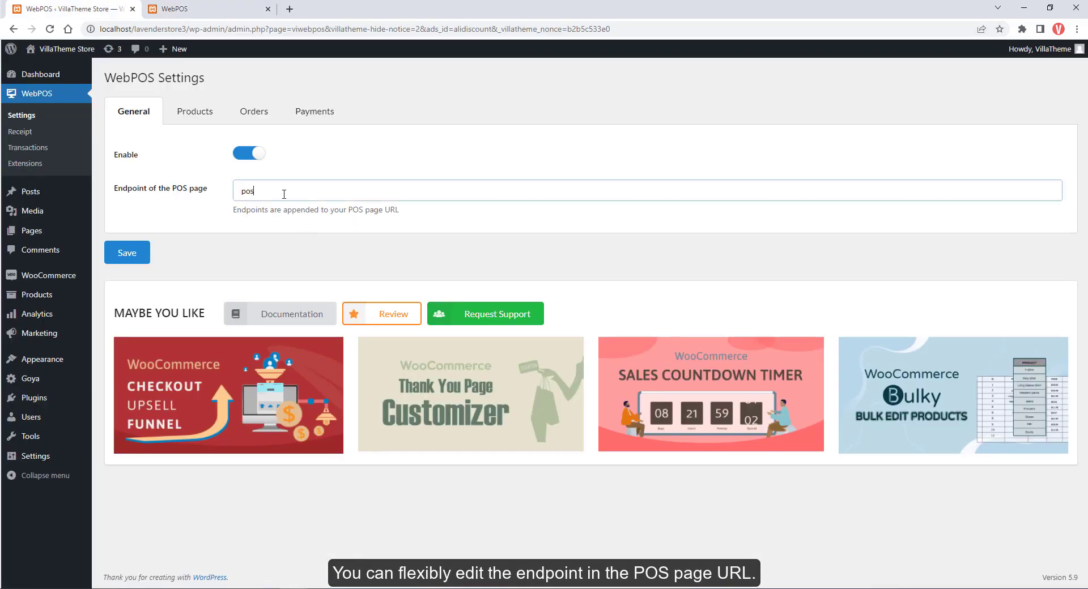
{"action": "type", "text": "tes"}
{"action": "left_click", "coordinate": [136, 254]}
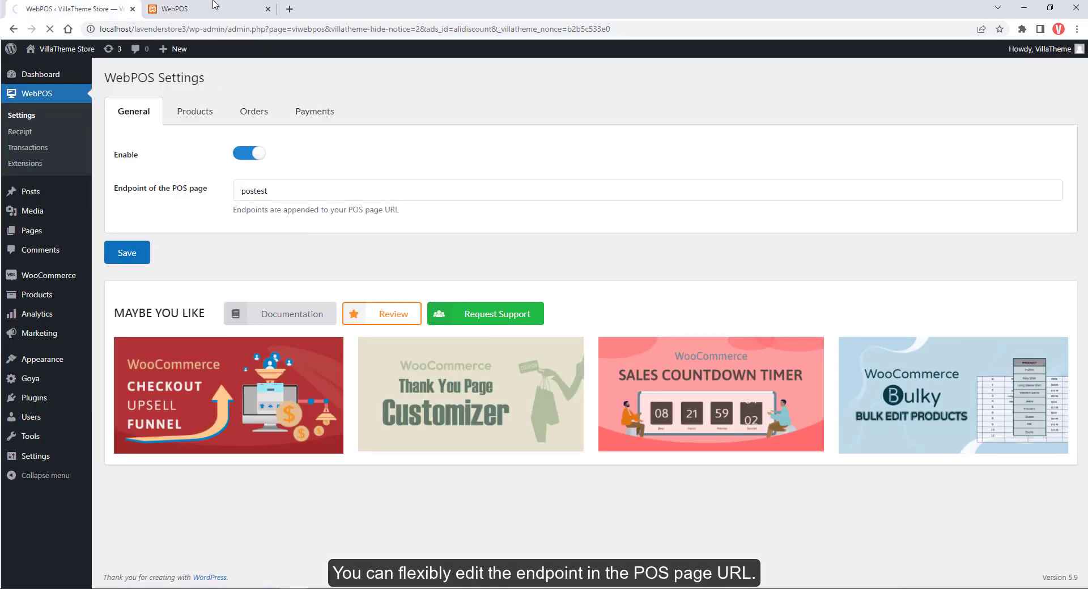
{"action": "left_click", "coordinate": [215, 5]}
{"action": "left_click", "coordinate": [50, 29]}
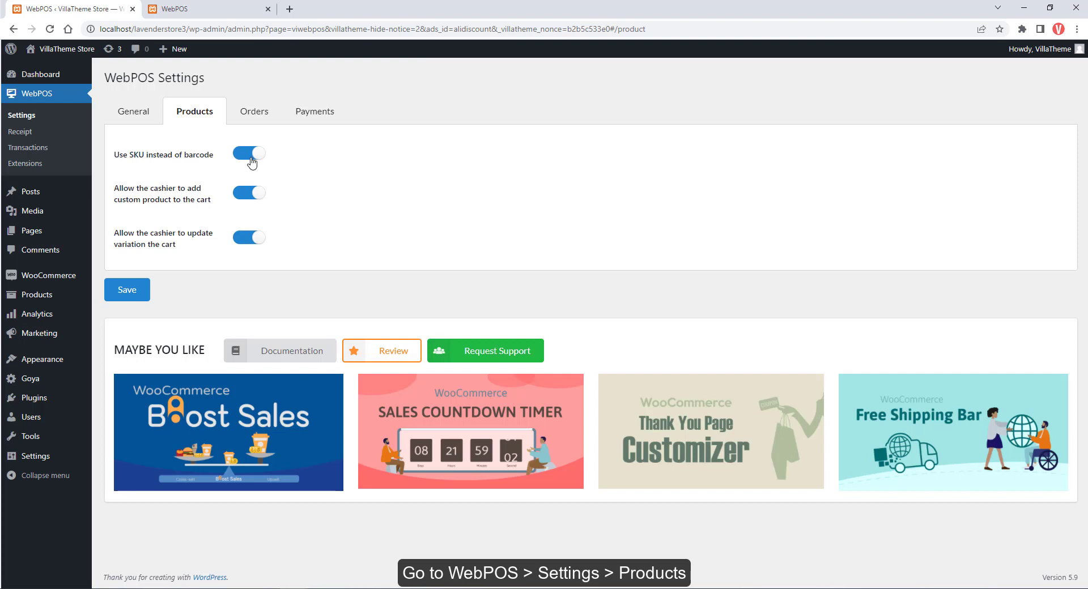
Test the SKU and custom-product toggles, then open the POS custom product form.
{"action": "left_click", "coordinate": [242, 158]}
{"action": "left_click", "coordinate": [243, 158]}
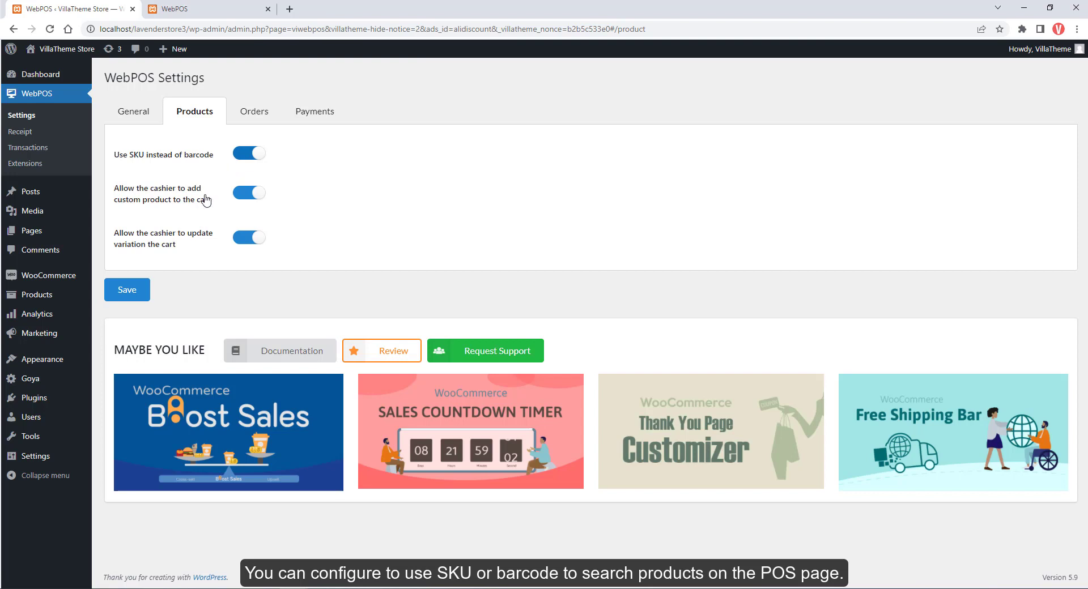
{"action": "left_click", "coordinate": [242, 199]}
{"action": "left_click", "coordinate": [249, 196]}
{"action": "left_click", "coordinate": [230, 10]}
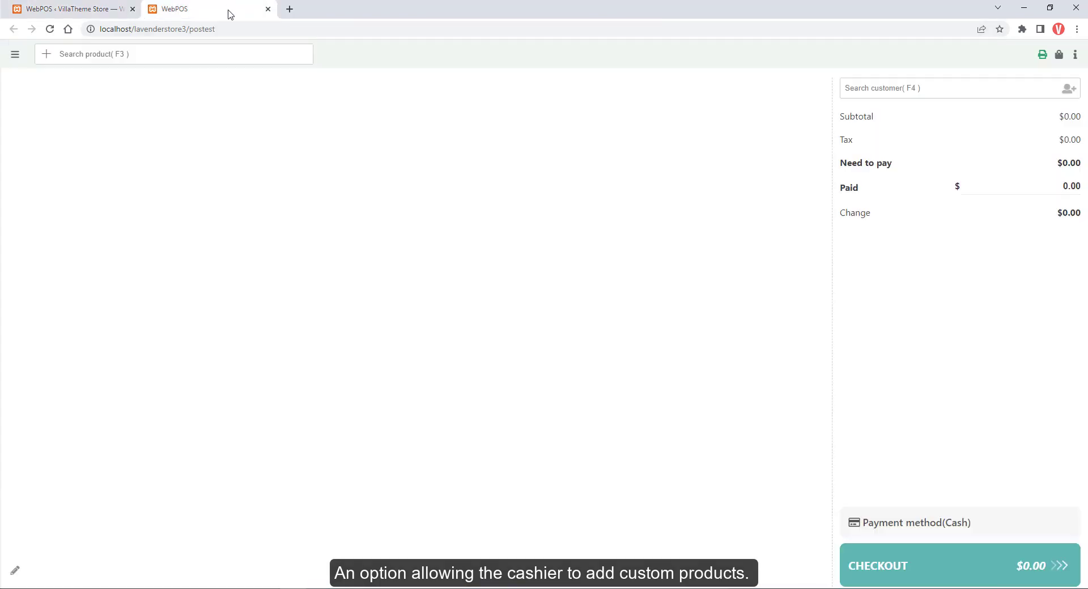
{"action": "left_click", "coordinate": [49, 57]}
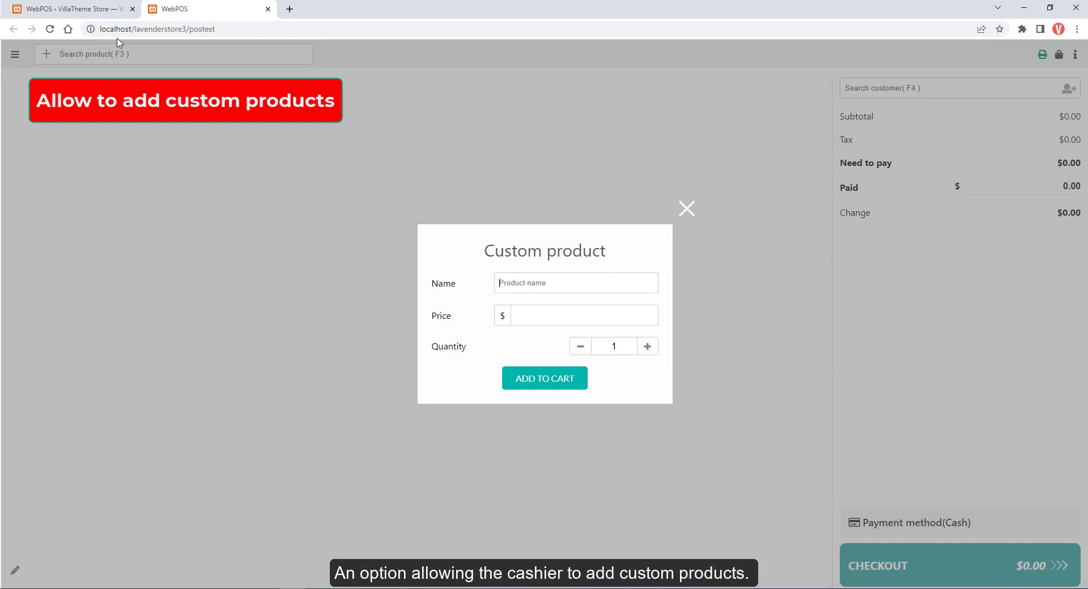
Switch custom products for cashiers off in Products settings and save.
{"action": "left_click", "coordinate": [82, 9]}
{"action": "left_click", "coordinate": [249, 194]}
{"action": "left_click", "coordinate": [126, 290]}
{"action": "left_click", "coordinate": [196, 9]}
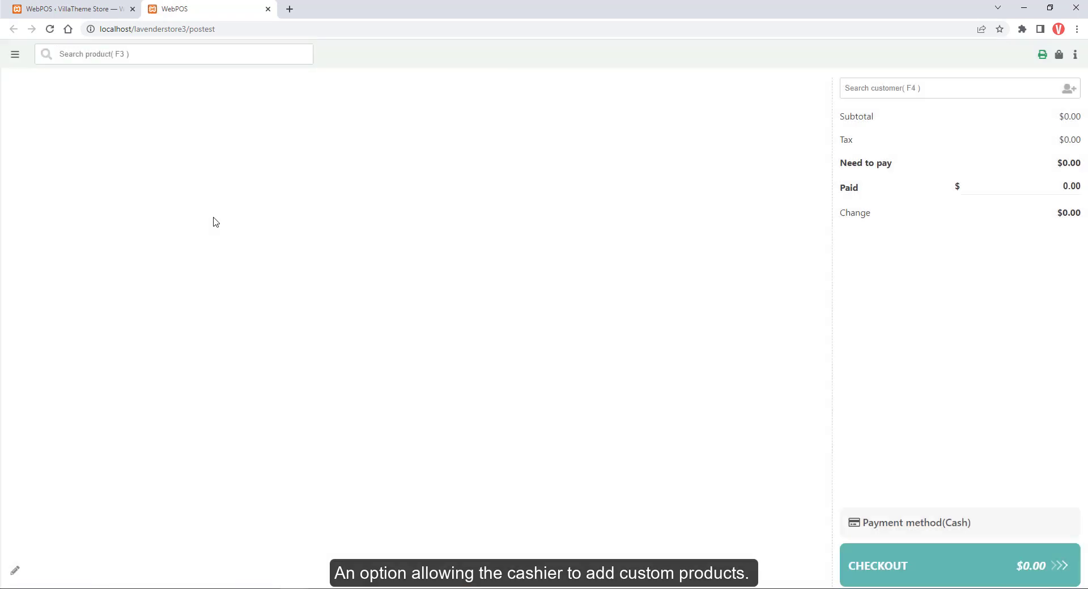
Add the black Tapered Square Toe Slingback and gray XS turtleneck to the POS cart.
{"action": "left_click", "coordinate": [68, 9]}
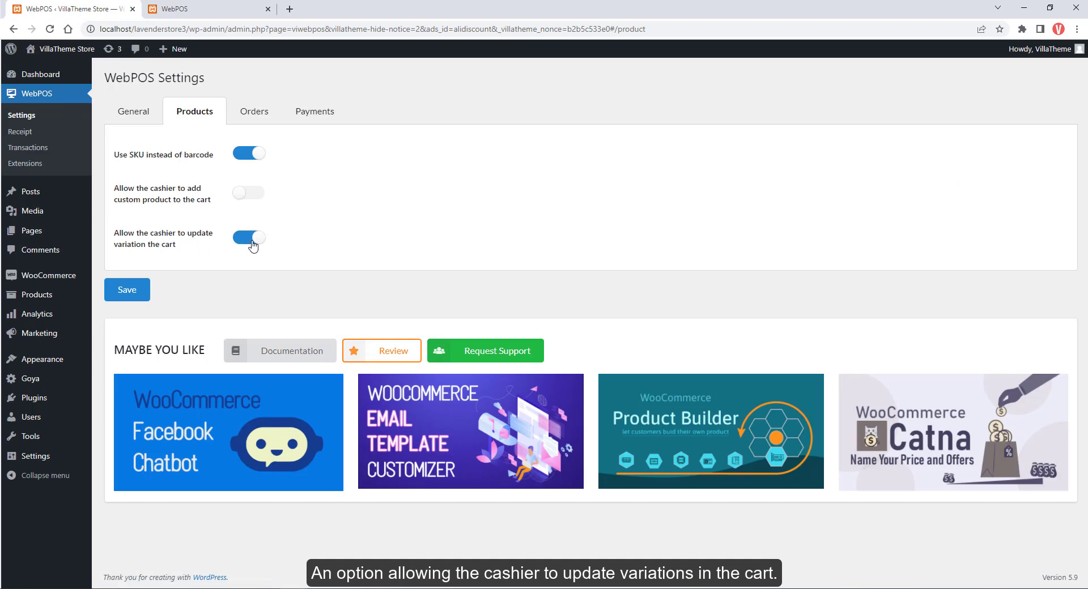
{"action": "left_click", "coordinate": [170, 10]}
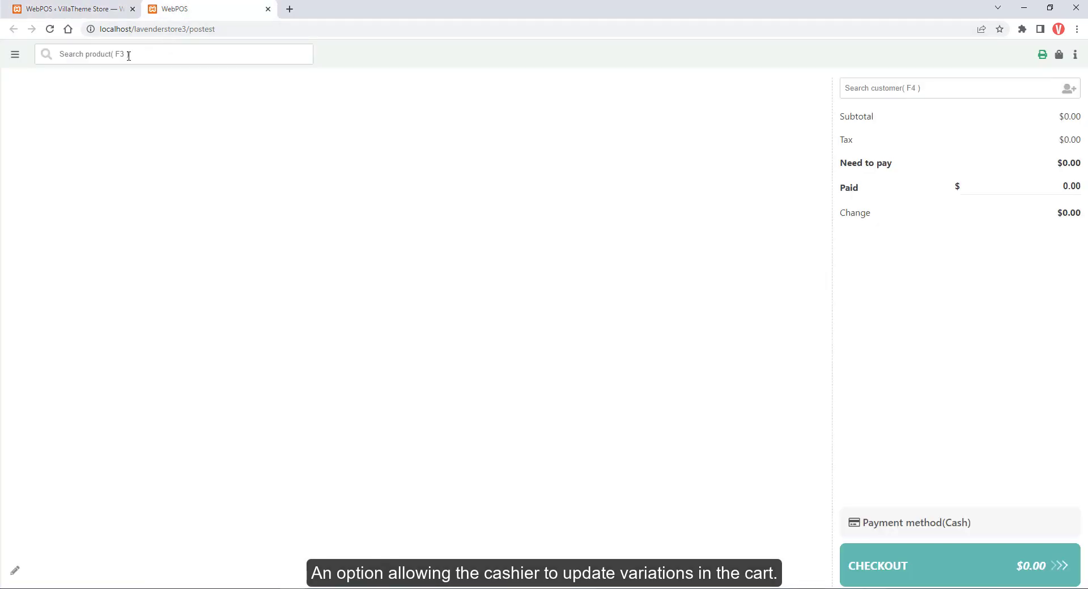
{"action": "left_click", "coordinate": [148, 63]}
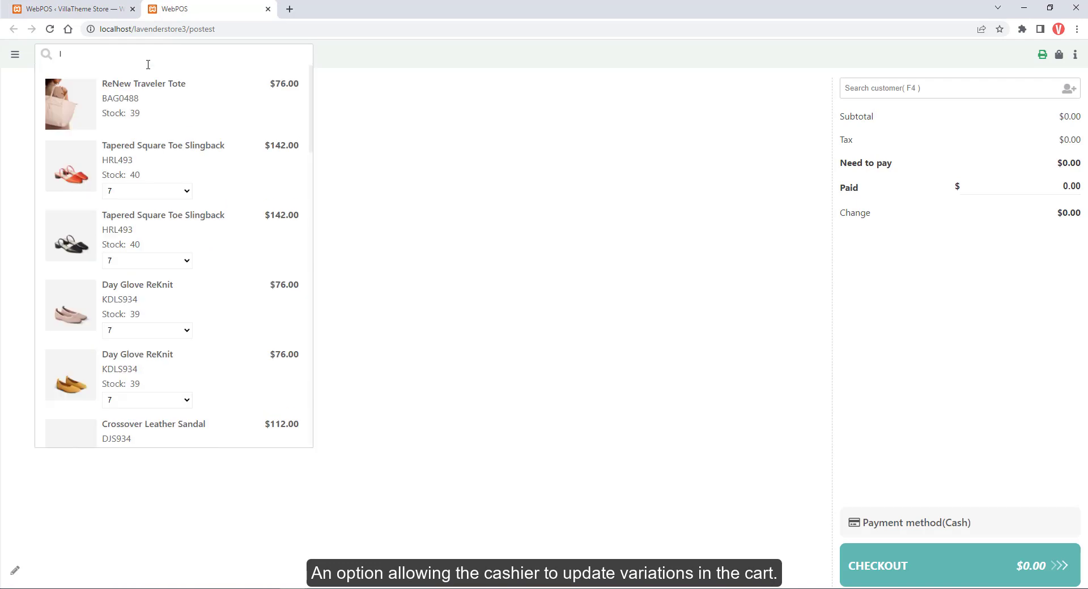
{"action": "left_click", "coordinate": [159, 229]}
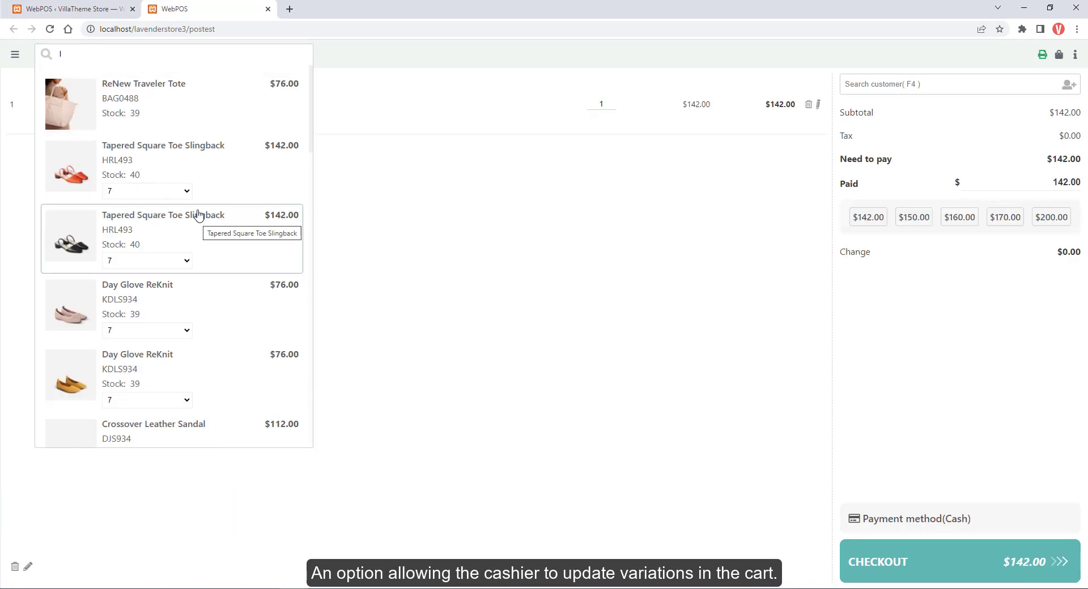
{"action": "left_click", "coordinate": [200, 59]}
{"action": "key", "text": "BackSpace"}
{"action": "type", "text": "mi"}
{"action": "left_click", "coordinate": [160, 165]}
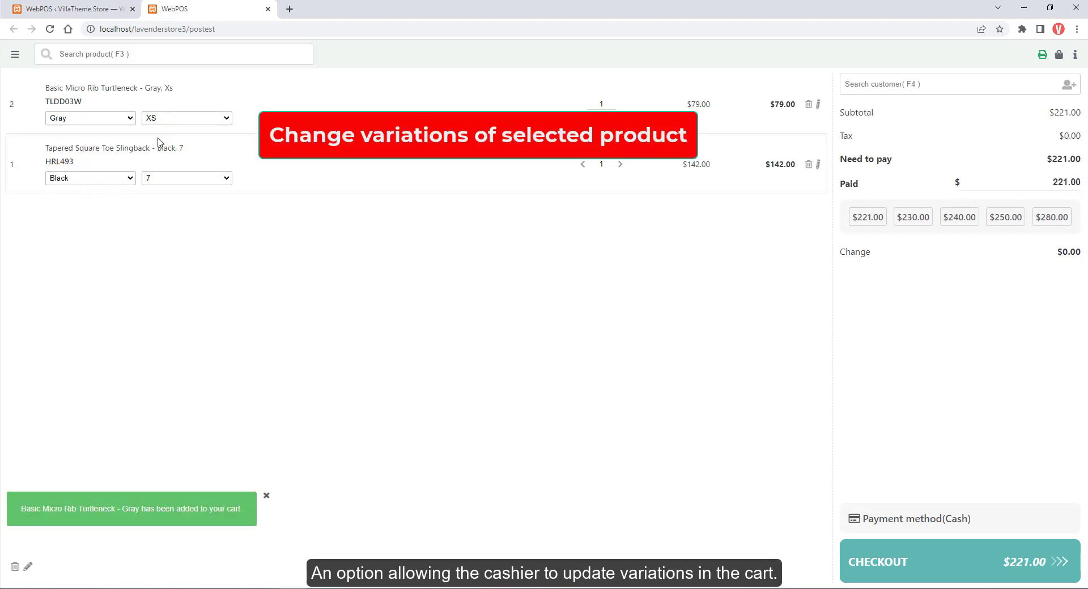
Turn off cashier variation updates in the cart, save, and reload the POS.
{"action": "left_click", "coordinate": [91, 11]}
{"action": "left_click", "coordinate": [238, 241]}
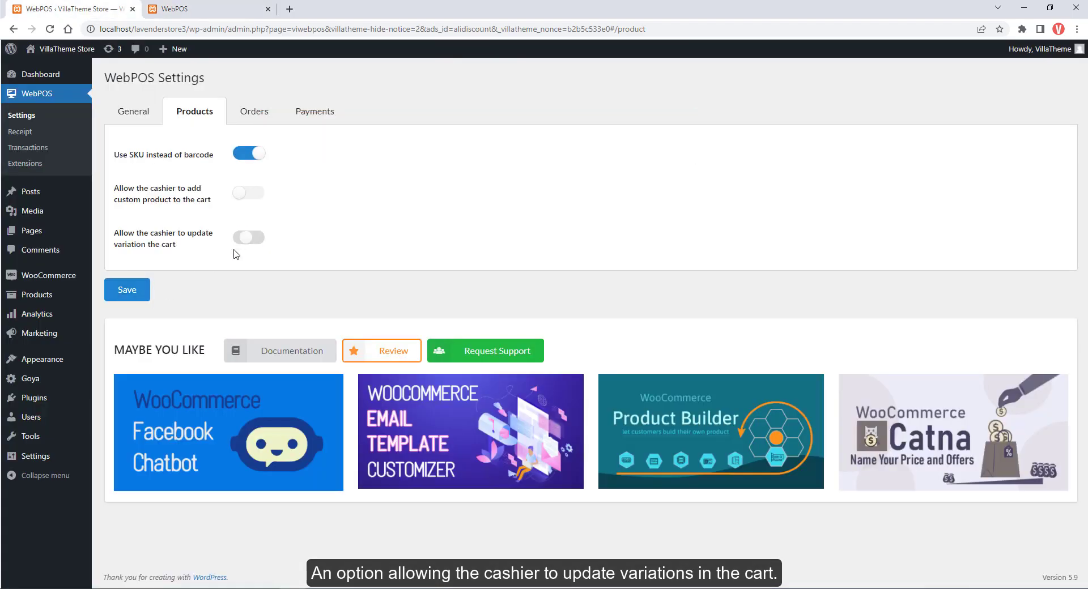
{"action": "left_click", "coordinate": [128, 291]}
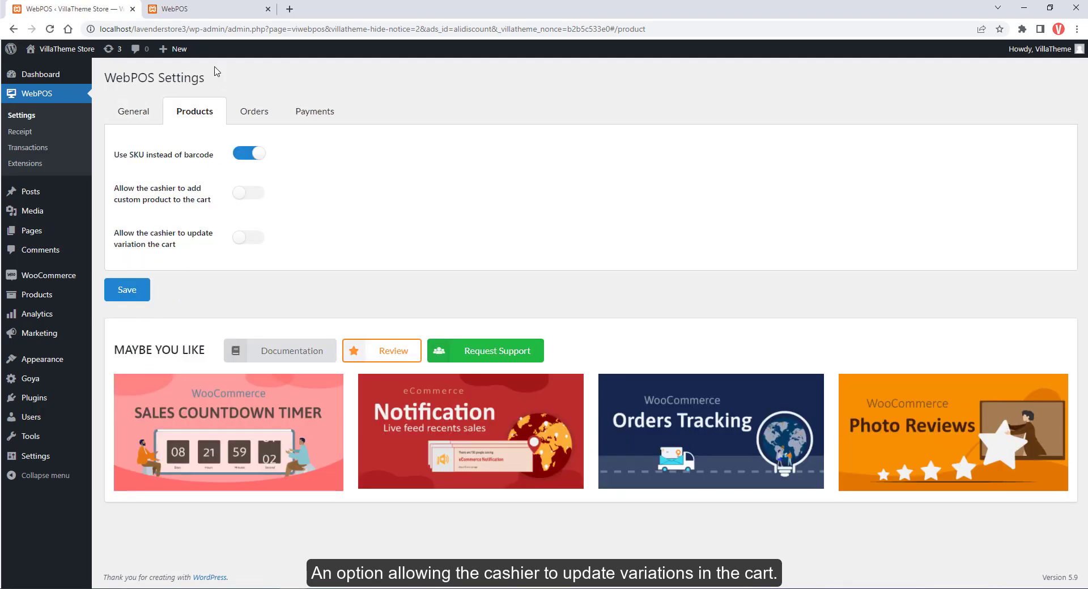
{"action": "left_click", "coordinate": [193, 9]}
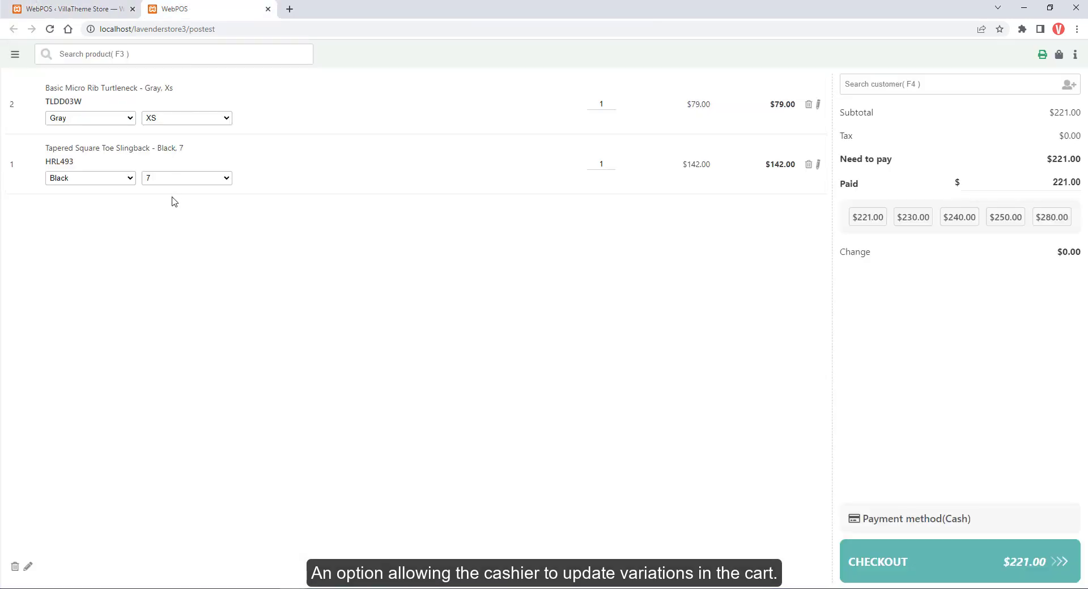
{"action": "key", "text": "F5"}
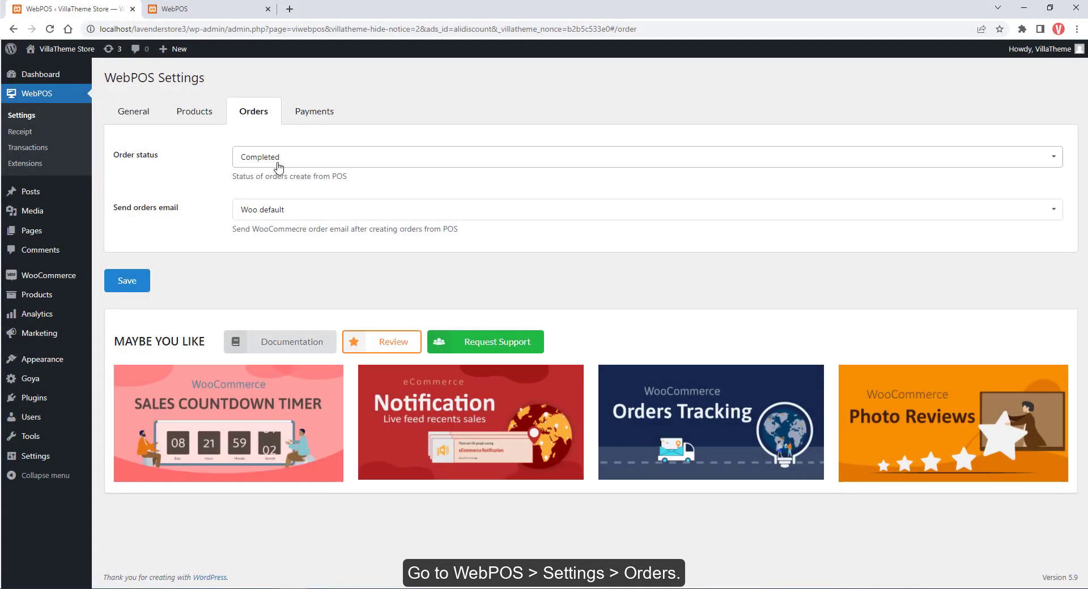
Review the Orders tab's order status (Completed) and order email recipient options.
{"action": "left_click", "coordinate": [280, 161]}
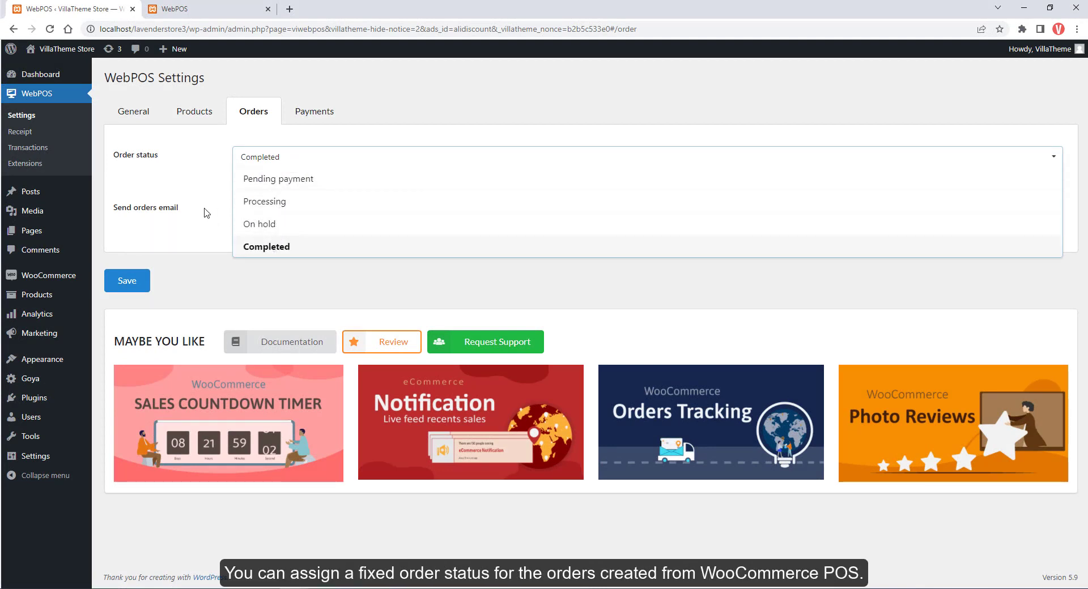
{"action": "left_click", "coordinate": [139, 224]}
{"action": "left_click", "coordinate": [313, 221]}
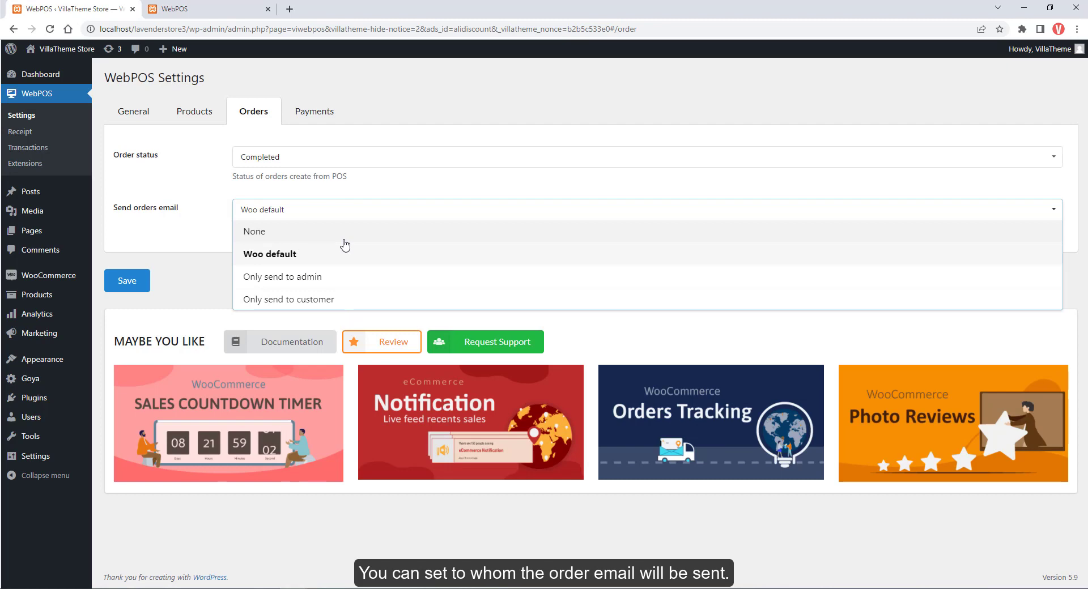
On Payments, remove and re-add Cash on delivery, then check the POS payment choices.
{"action": "left_click", "coordinate": [306, 113]}
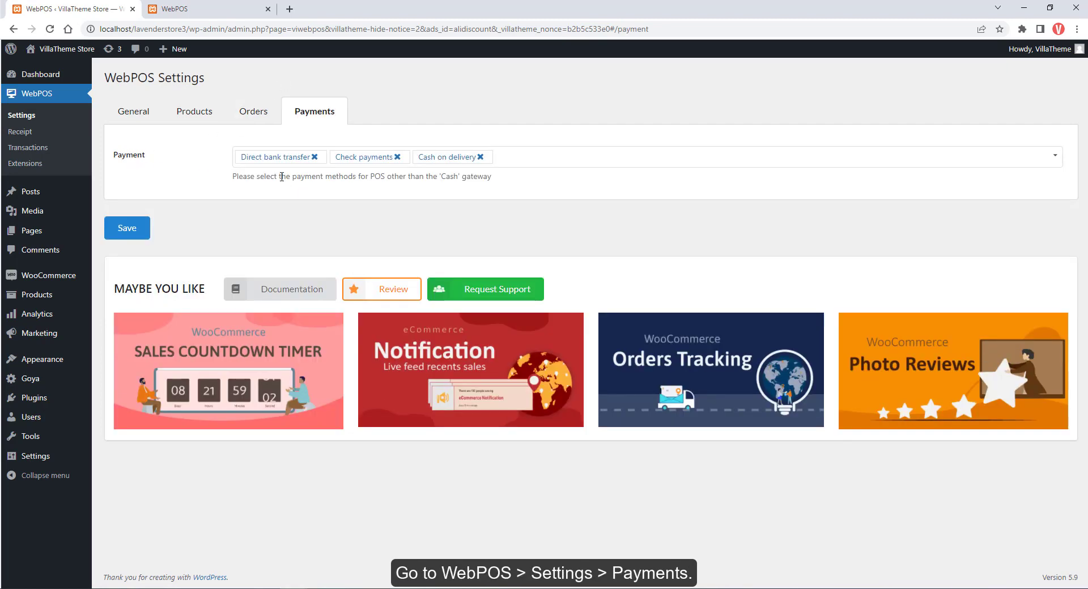
{"action": "left_click", "coordinate": [480, 157]}
{"action": "left_click", "coordinate": [433, 164]}
{"action": "left_click", "coordinate": [365, 184]}
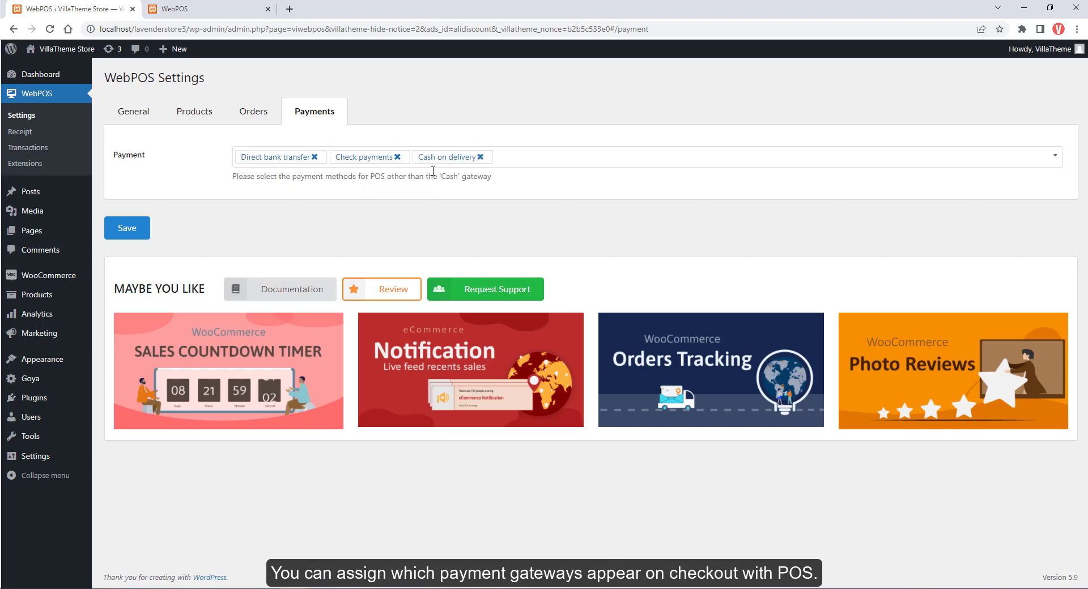
{"action": "left_click", "coordinate": [176, 8]}
{"action": "left_click", "coordinate": [862, 519]}
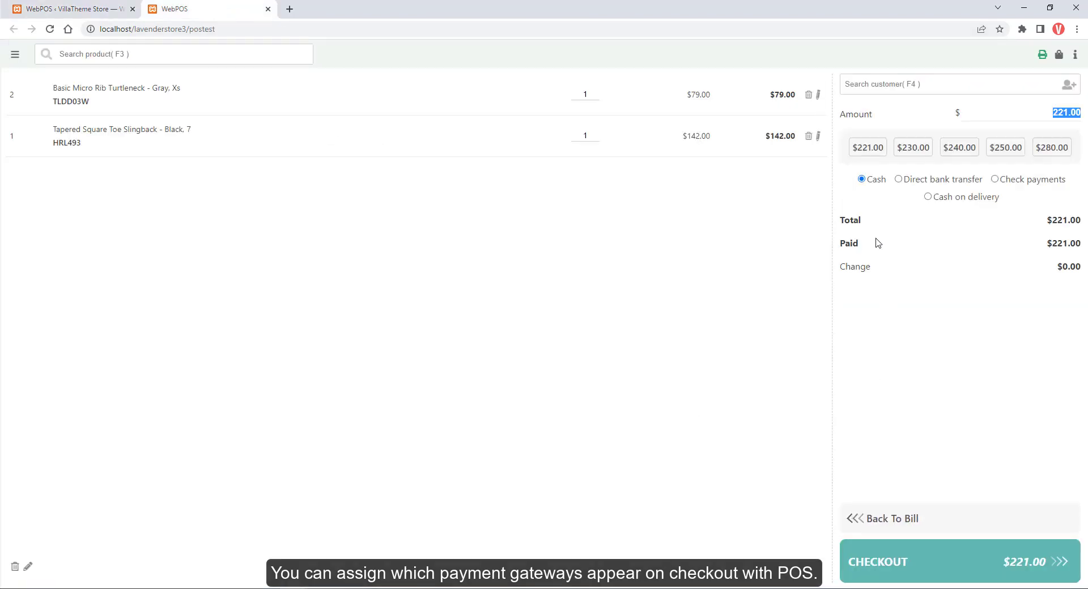
Remove Direct bank transfer from POS payments, save, and reload the POS.
{"action": "left_click", "coordinate": [91, 9]}
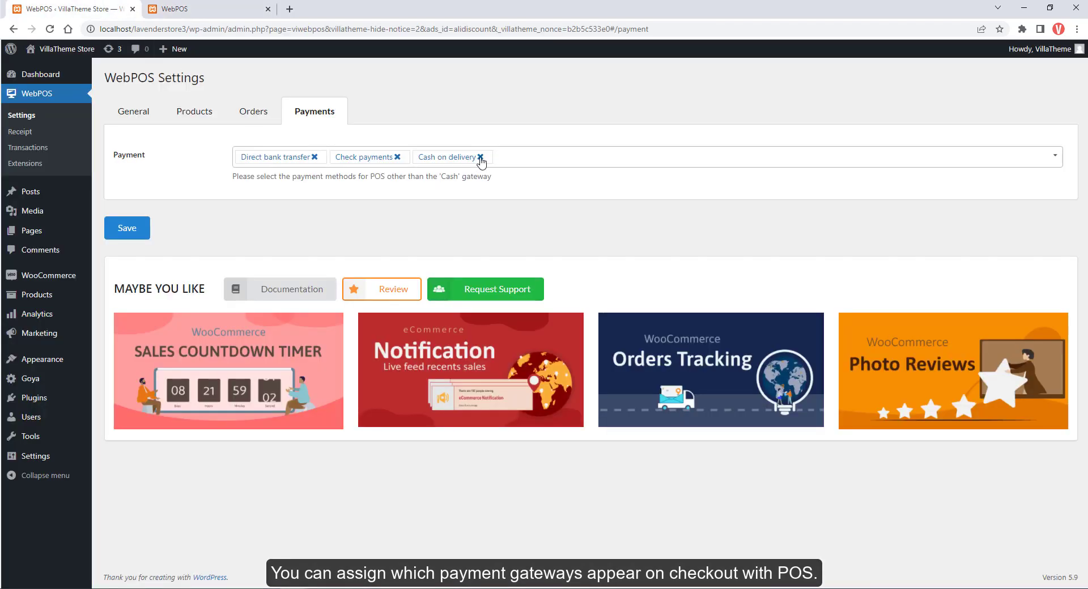
{"action": "left_click", "coordinate": [314, 157]}
{"action": "left_click", "coordinate": [127, 227]}
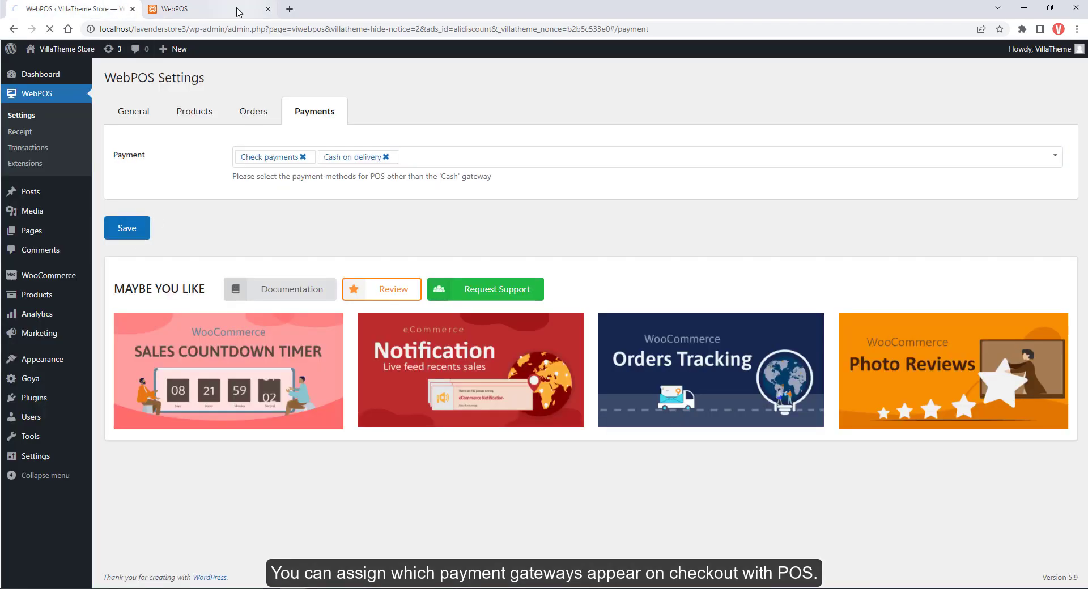
{"action": "left_click", "coordinate": [176, 8]}
{"action": "left_click", "coordinate": [50, 30]}
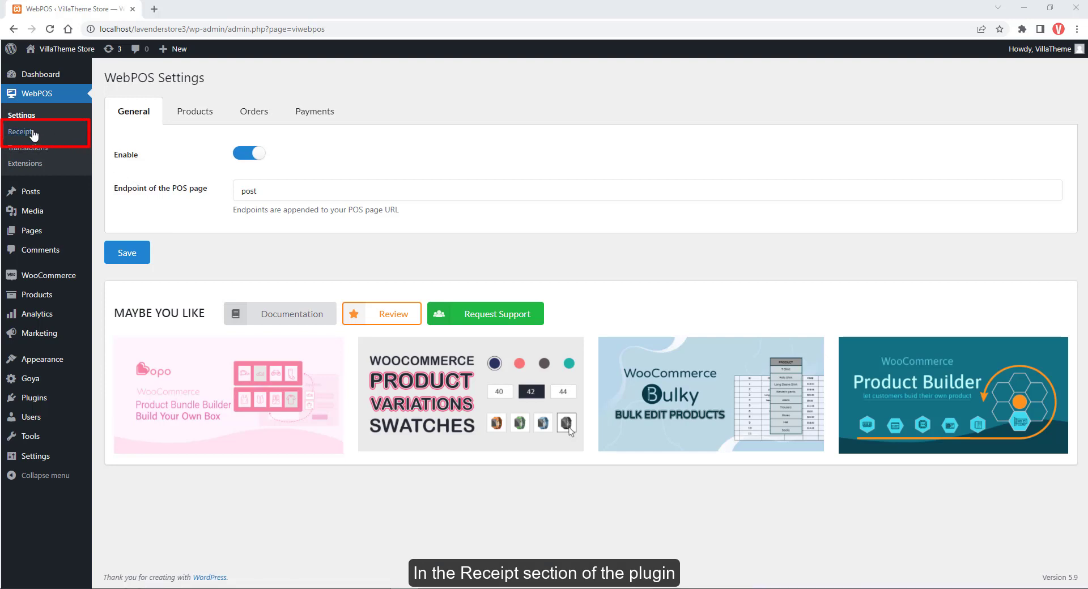
Open Receipt settings, print a sample receipt, then enable the receipt logo.
{"action": "left_click", "coordinate": [32, 133]}
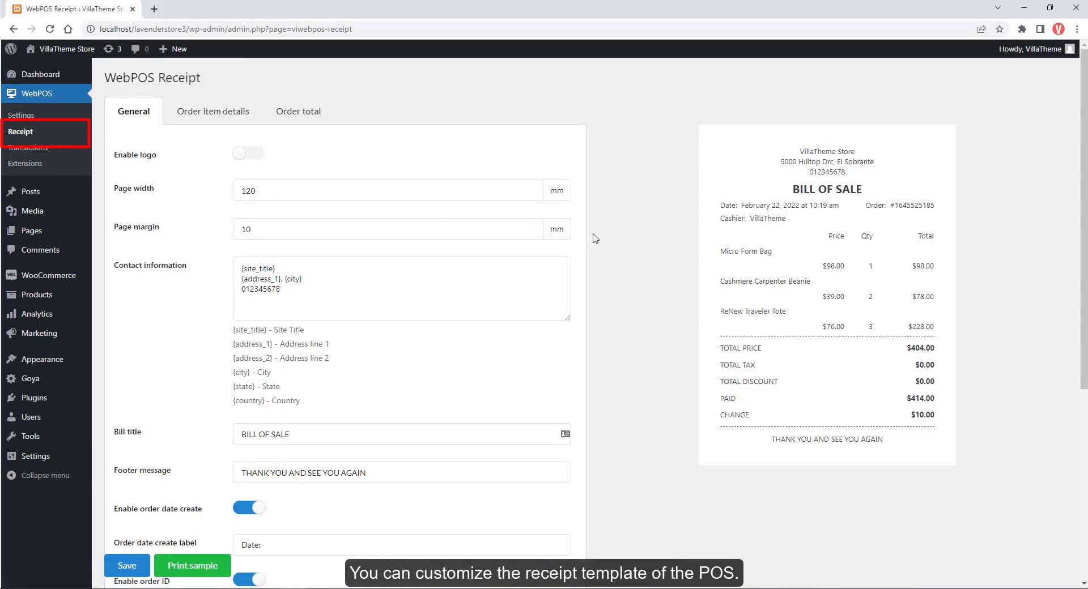
{"action": "left_click_drag", "start_coordinate": [1083, 173], "coordinate": [1076, 374]}
{"action": "scroll", "coordinate": [1077, 374], "scroll_direction": "up", "scroll_amount": 5}
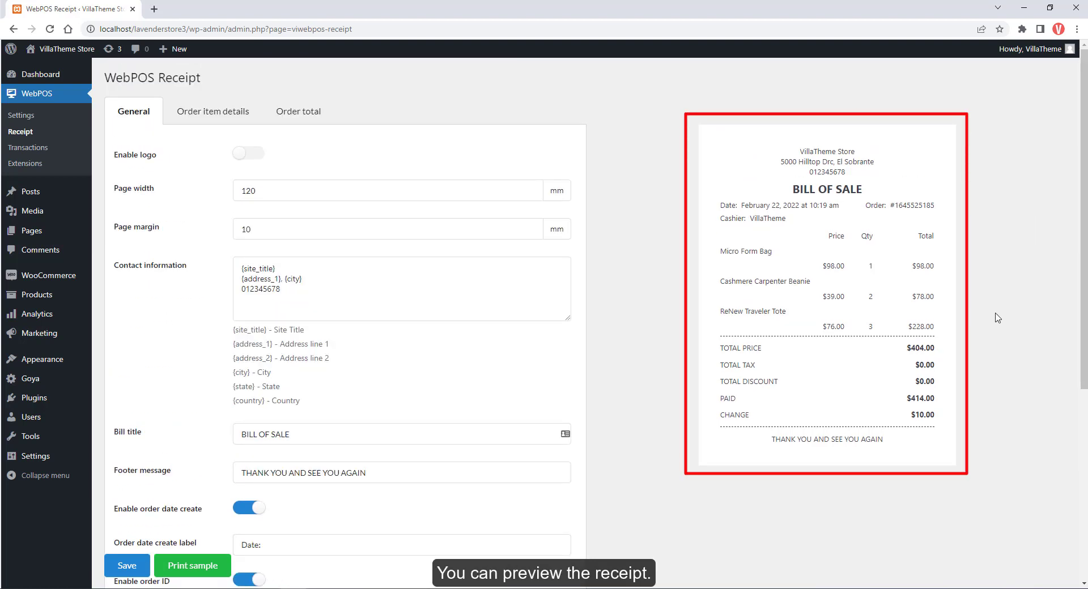
{"action": "left_click", "coordinate": [183, 567]}
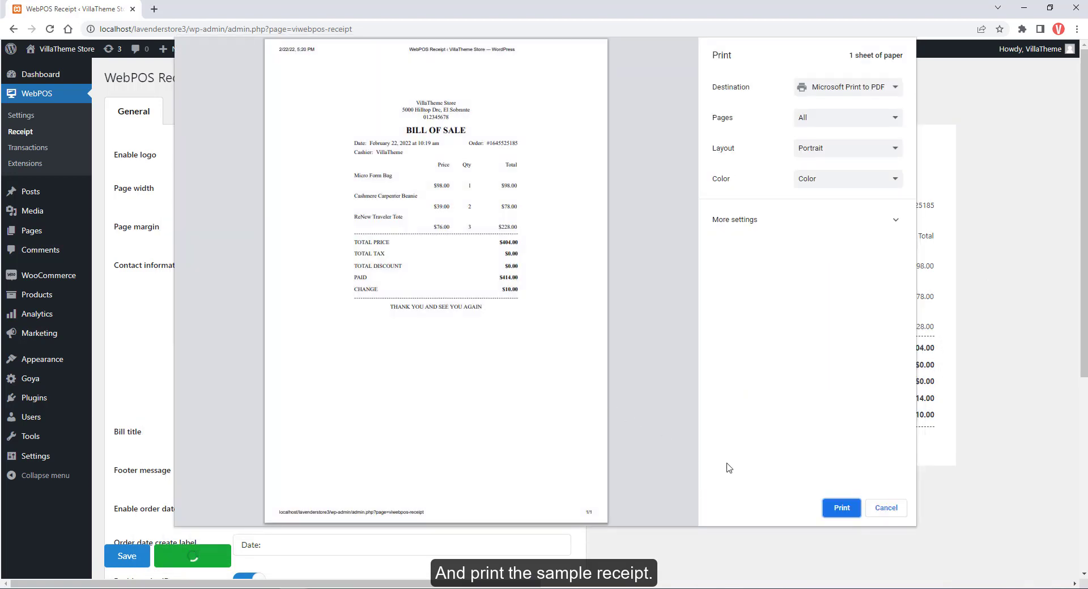
{"action": "left_click", "coordinate": [841, 508]}
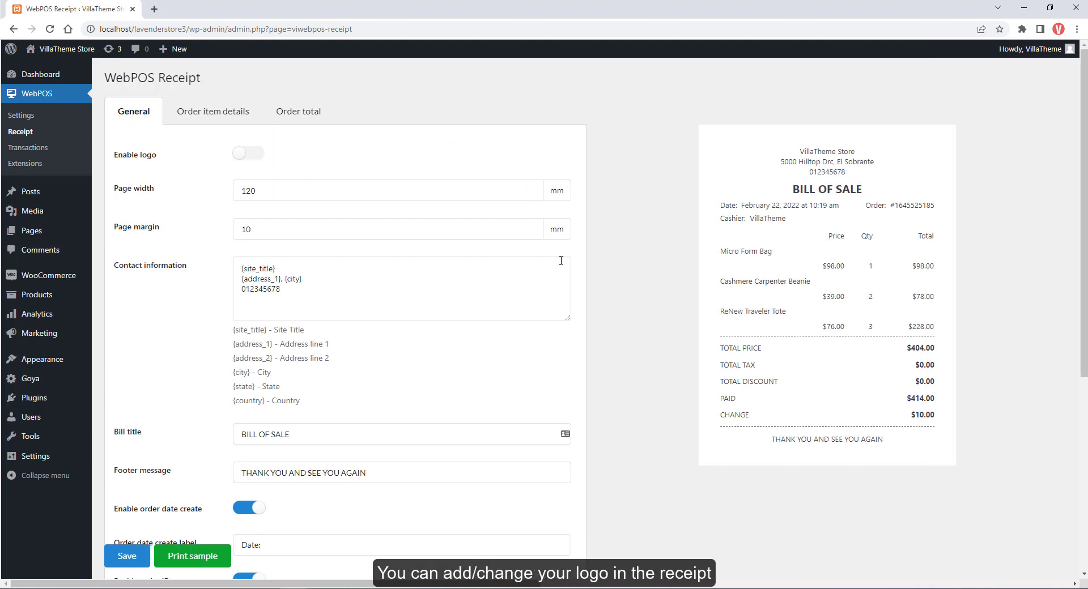
{"action": "scroll", "coordinate": [239, 109], "scroll_direction": "down", "scroll_amount": 1}
{"action": "left_click", "coordinate": [245, 98]}
Turn off the receipt logo and change the page width from 120 to 150.
{"action": "left_click", "coordinate": [254, 172]}
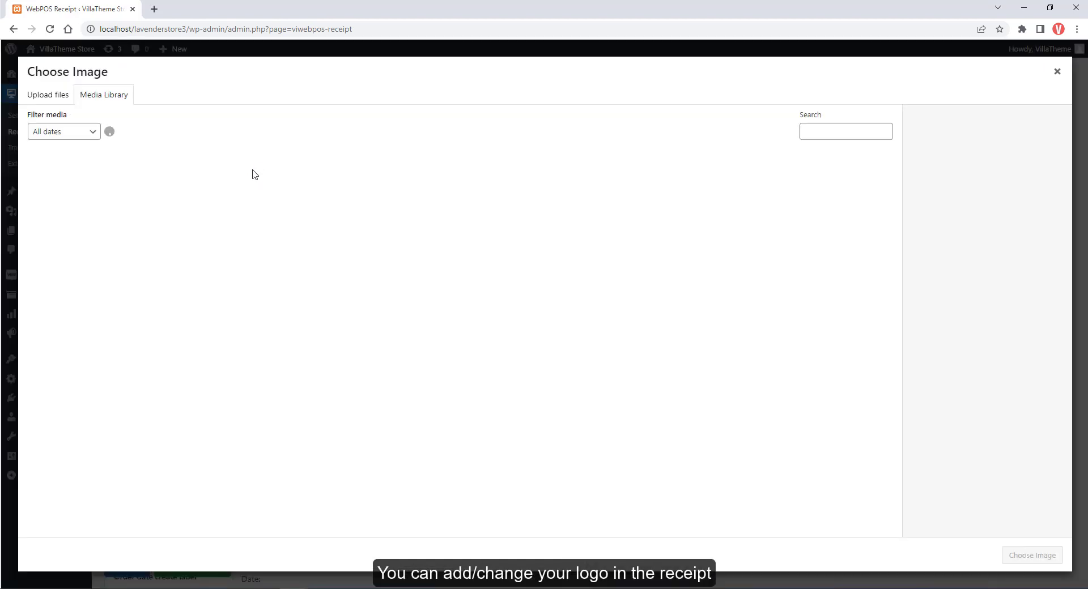
{"action": "left_click", "coordinate": [1057, 72]}
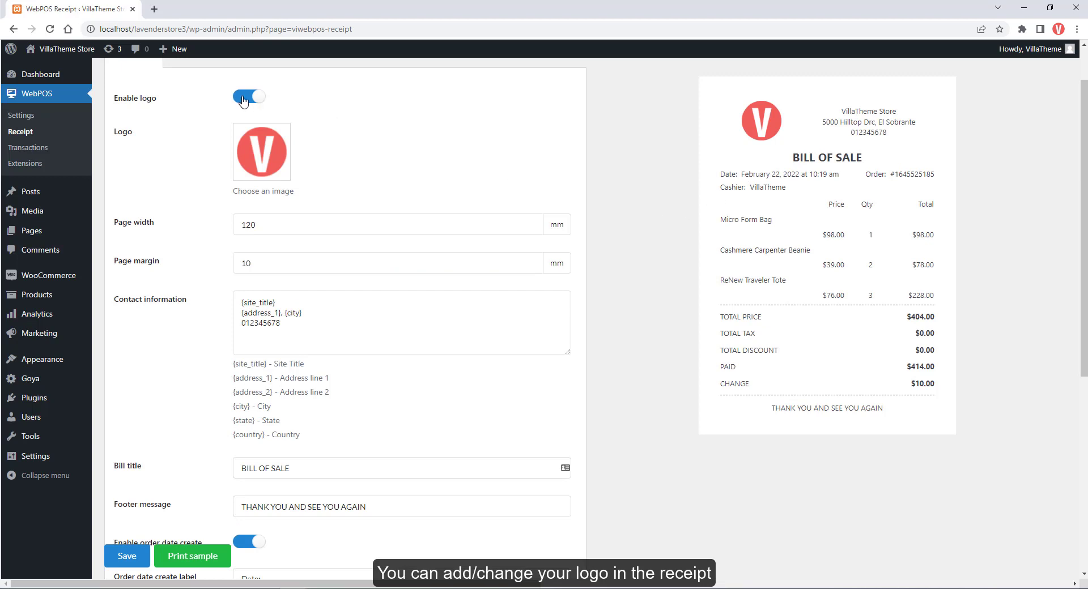
{"action": "left_click", "coordinate": [245, 98]}
{"action": "left_click_drag", "start_coordinate": [257, 134], "coordinate": [239, 139]}
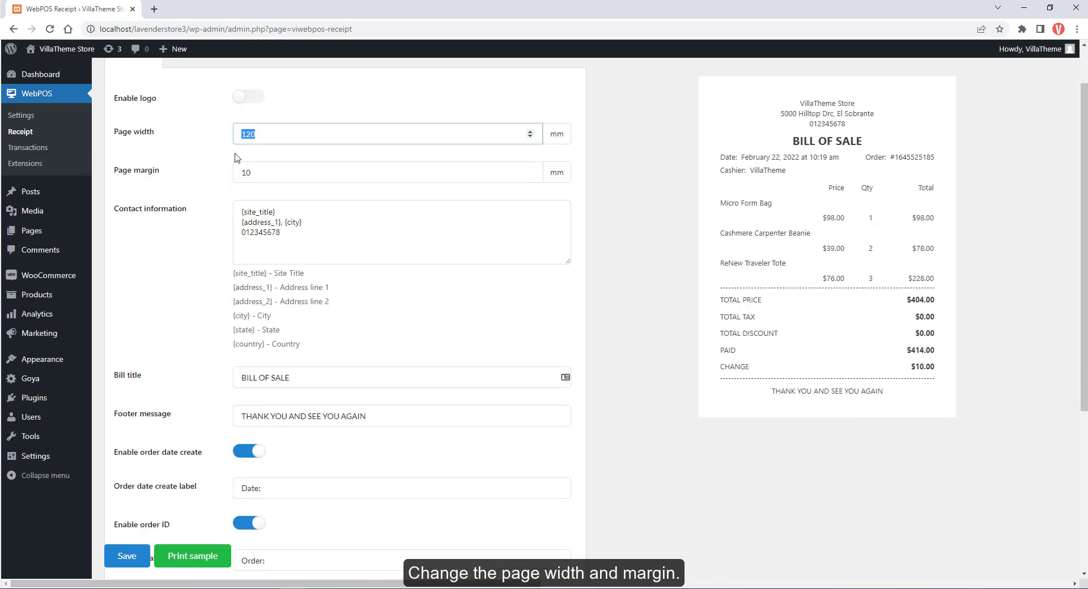
{"action": "type", "text": "150"}
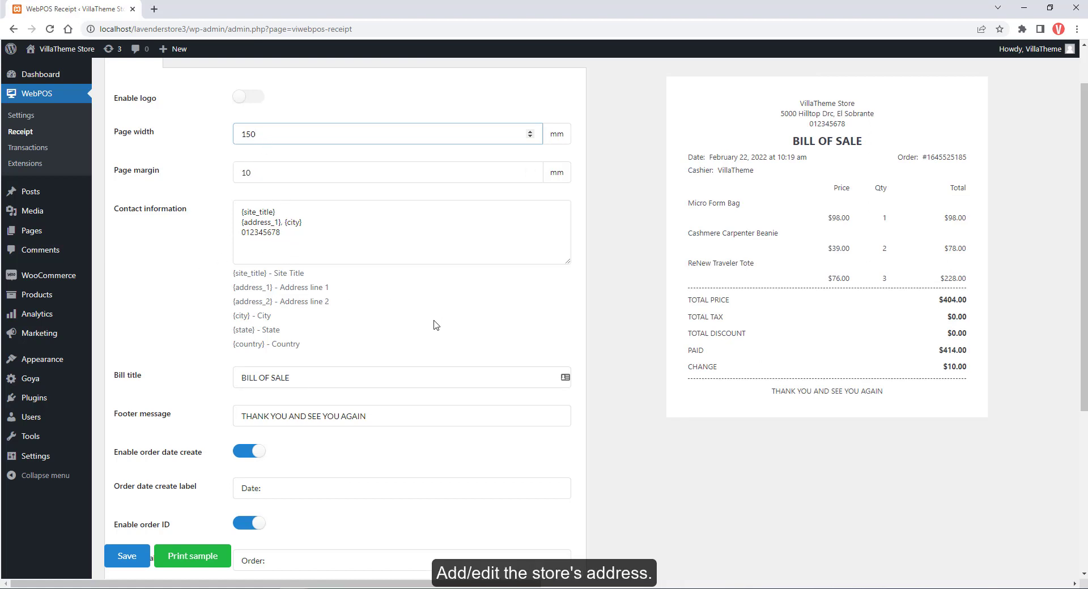
Check the bill title and footer fields and test the order date toggle, leaving it on.
{"action": "left_click", "coordinate": [329, 376]}
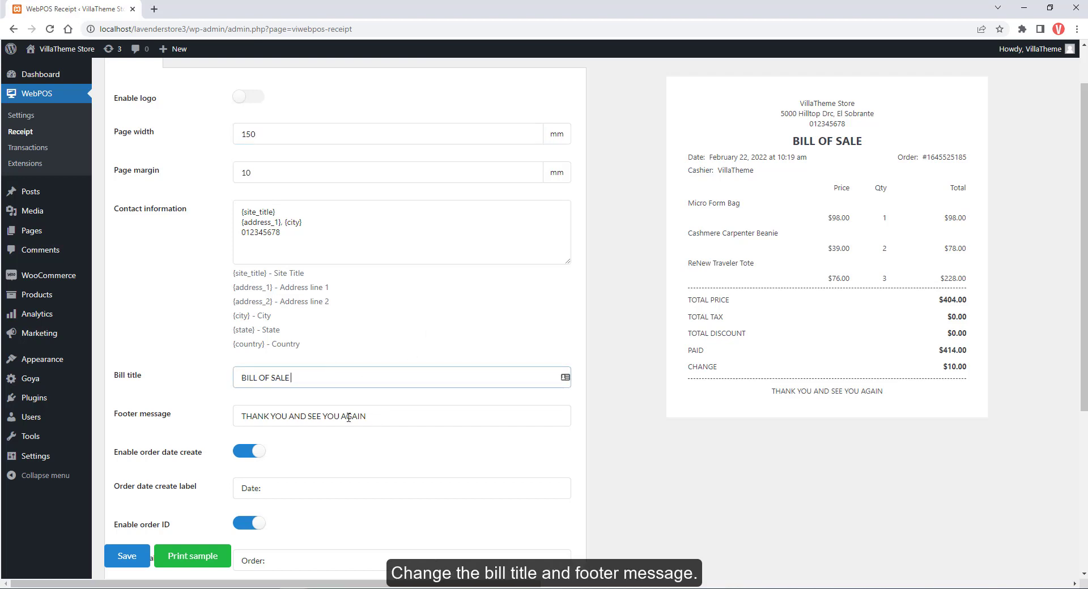
{"action": "left_click", "coordinate": [374, 418]}
{"action": "left_click", "coordinate": [243, 453]}
{"action": "left_click", "coordinate": [243, 453]}
{"action": "scroll", "coordinate": [243, 455], "scroll_direction": "down", "scroll_amount": 1}
{"action": "double_click", "coordinate": [255, 433]}
Test the order ID and cashier toggles and check their labels.
{"action": "left_click", "coordinate": [250, 468]}
{"action": "left_click", "coordinate": [250, 468]}
{"action": "scroll", "coordinate": [251, 472], "scroll_direction": "down", "scroll_amount": 1}
{"action": "left_click", "coordinate": [265, 449]}
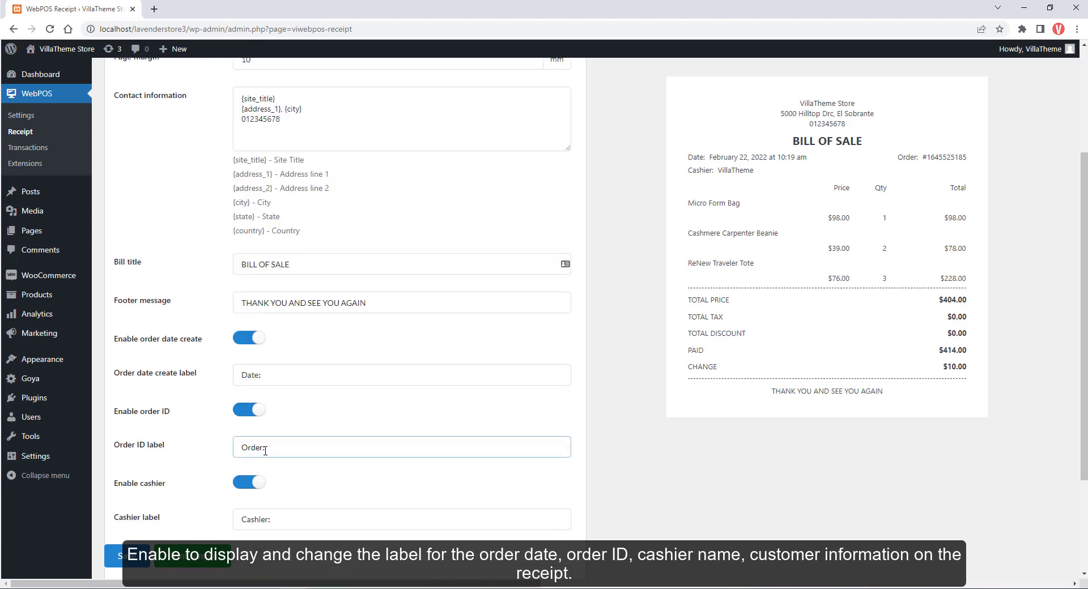
{"action": "left_click", "coordinate": [250, 482]}
{"action": "left_click", "coordinate": [250, 482]}
{"action": "left_click", "coordinate": [253, 520]}
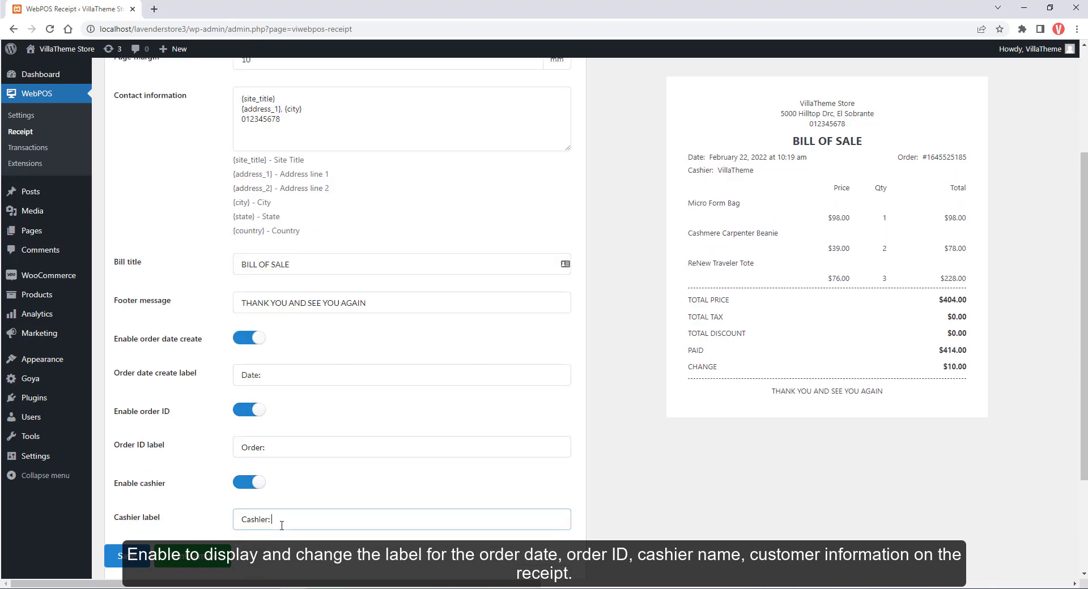
{"action": "scroll", "coordinate": [265, 422], "scroll_direction": "down", "scroll_amount": 3}
Show the customer name, customer phone and customer address on the receipt.
{"action": "left_click", "coordinate": [258, 412]}
{"action": "left_click", "coordinate": [244, 415]}
{"action": "left_click", "coordinate": [244, 416]}
{"action": "scroll", "coordinate": [295, 433], "scroll_direction": "down", "scroll_amount": 1}
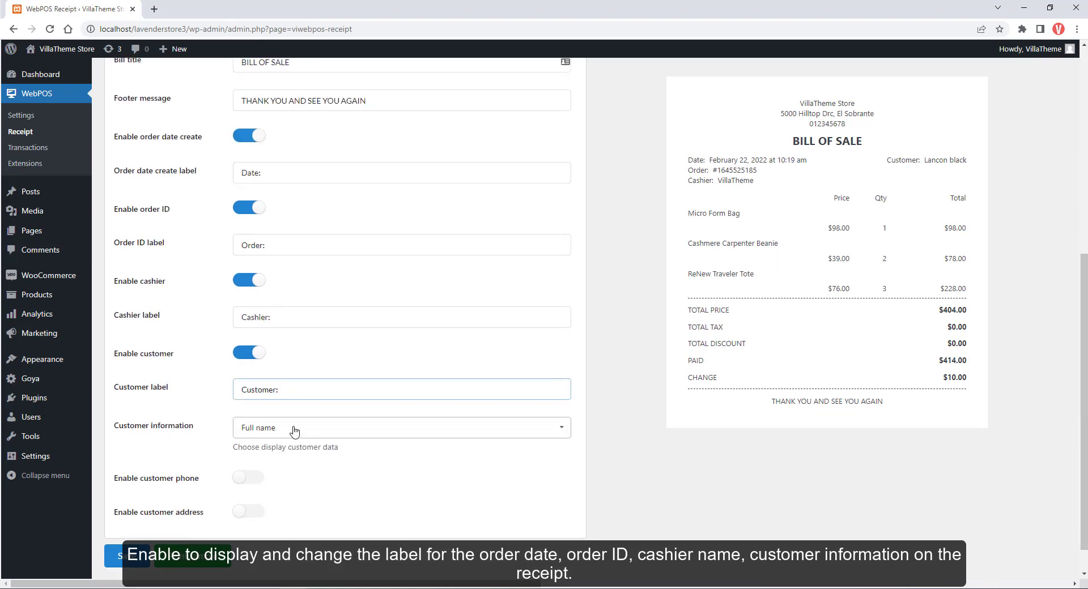
{"action": "scroll", "coordinate": [340, 433], "scroll_direction": "down", "scroll_amount": 1}
{"action": "left_click", "coordinate": [248, 445]}
{"action": "left_click", "coordinate": [248, 515]}
{"action": "scroll", "coordinate": [249, 453], "scroll_direction": "down", "scroll_amount": 4}
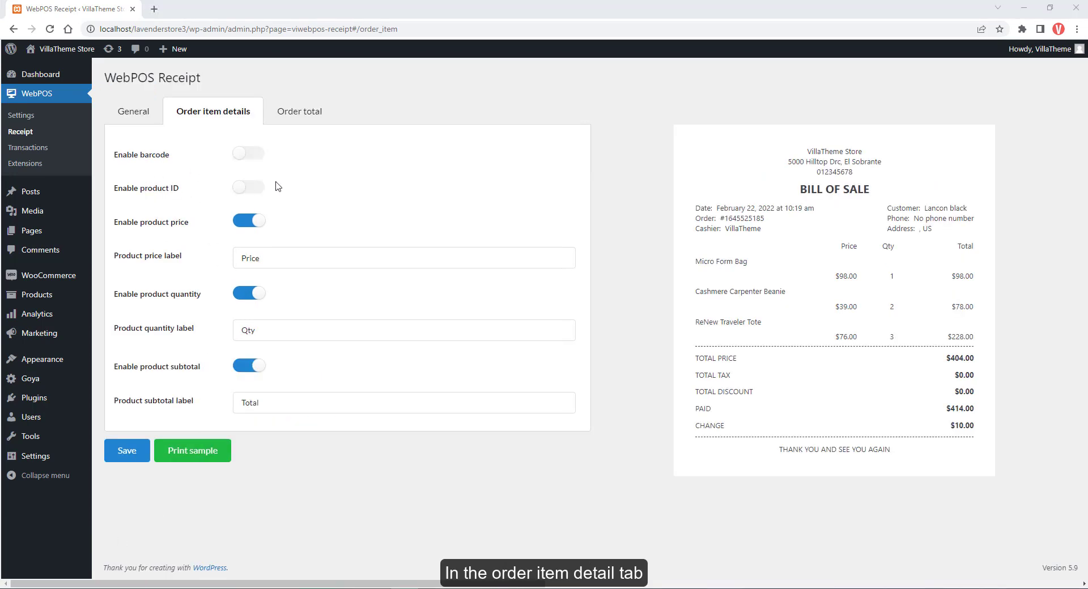
Enable the barcode column and test the product ID, price, quantity and subtotal toggles.
{"action": "left_click", "coordinate": [248, 154]}
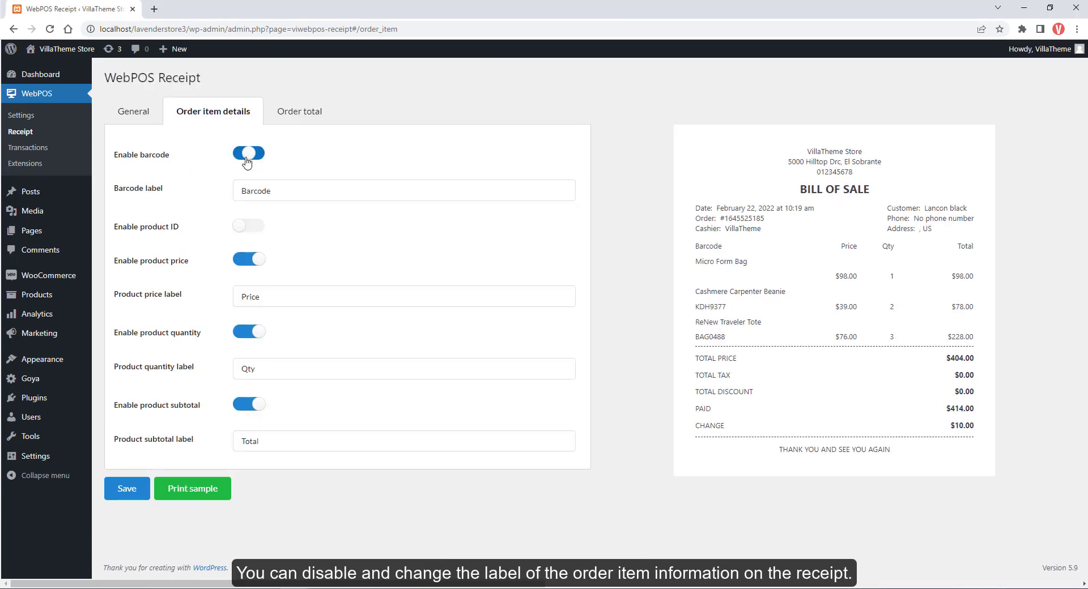
{"action": "left_click", "coordinate": [248, 227]}
{"action": "left_click", "coordinate": [247, 227]}
{"action": "left_click", "coordinate": [245, 261]}
{"action": "left_click", "coordinate": [245, 261]}
{"action": "left_click", "coordinate": [251, 335]}
{"action": "left_click", "coordinate": [251, 336]}
{"action": "left_click", "coordinate": [248, 403]}
{"action": "left_click", "coordinate": [248, 403]}
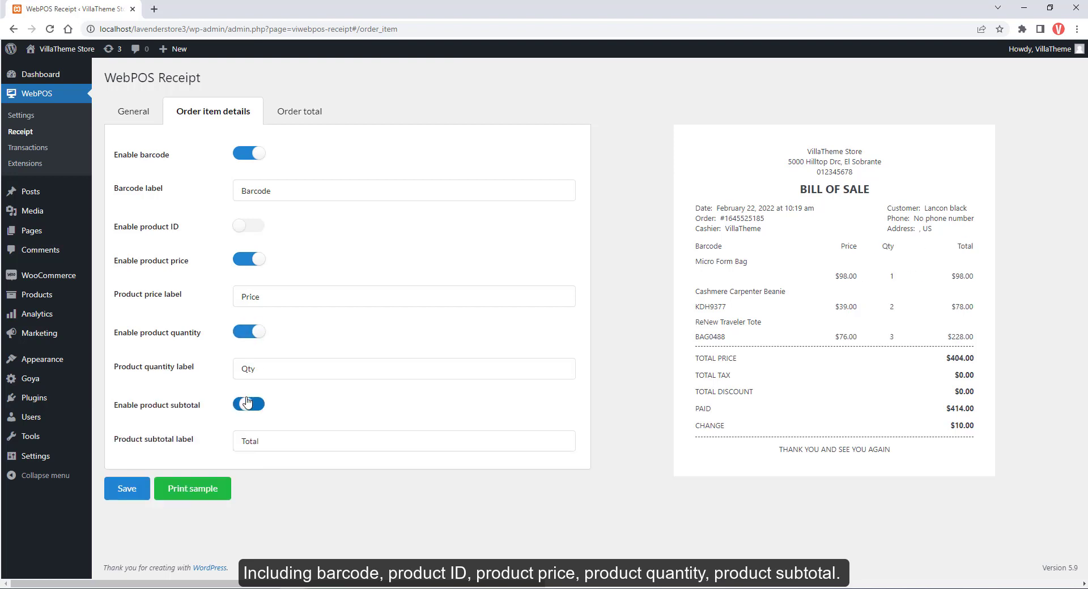
In Order total settings, test the order total and total tax toggles, leaving both on.
{"action": "left_click", "coordinate": [309, 123]}
{"action": "left_click", "coordinate": [245, 156]}
{"action": "left_click", "coordinate": [244, 156]}
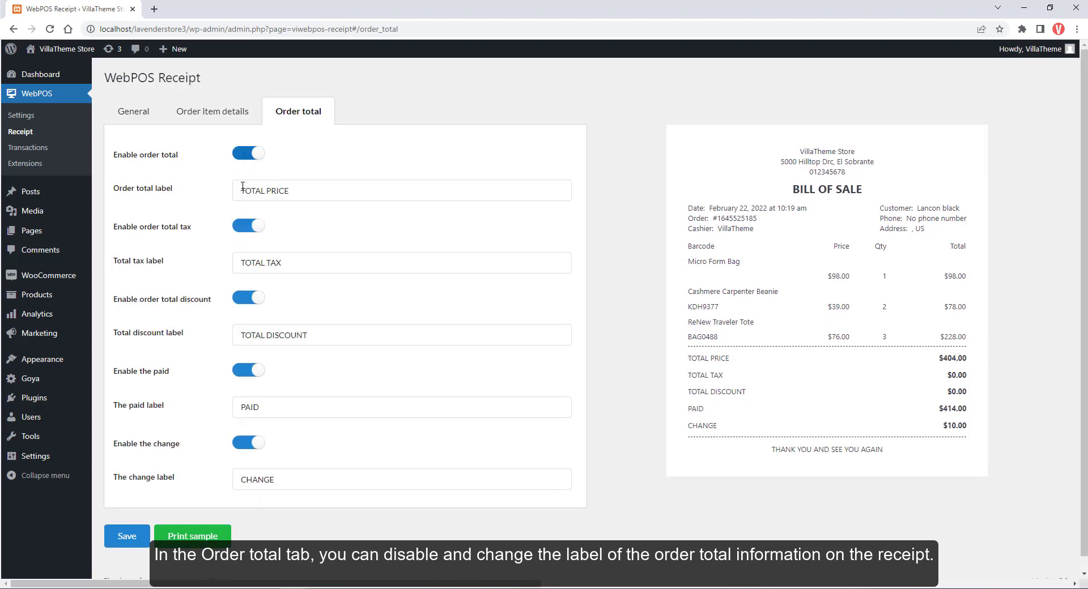
{"action": "left_click", "coordinate": [246, 227]}
{"action": "left_click", "coordinate": [246, 227]}
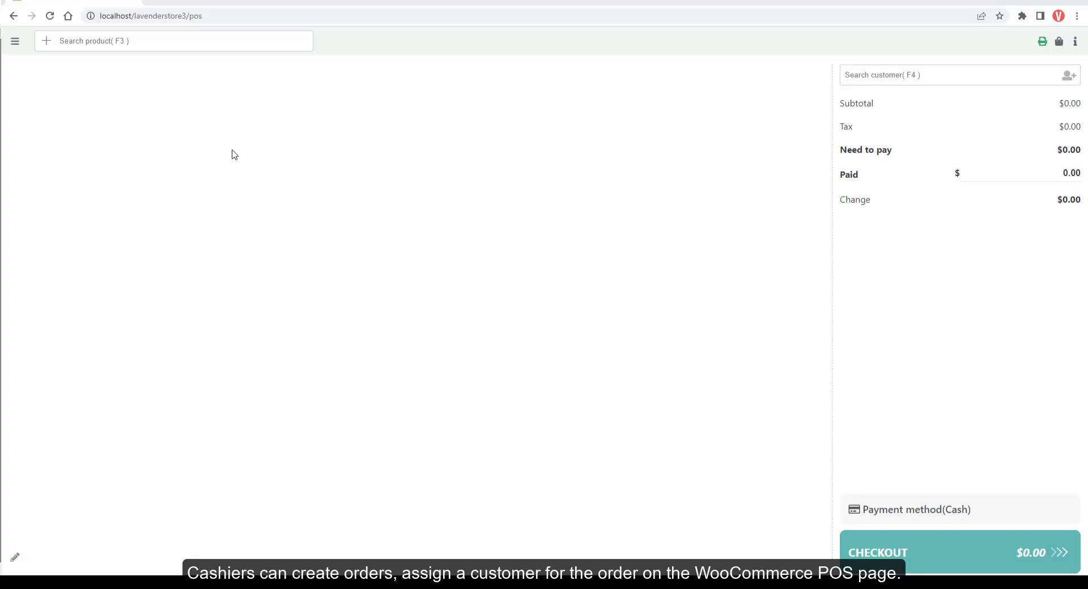
Search products and add the Micro Form Bag and Hang Out Hoodie to the cart.
{"action": "left_click", "coordinate": [145, 44]}
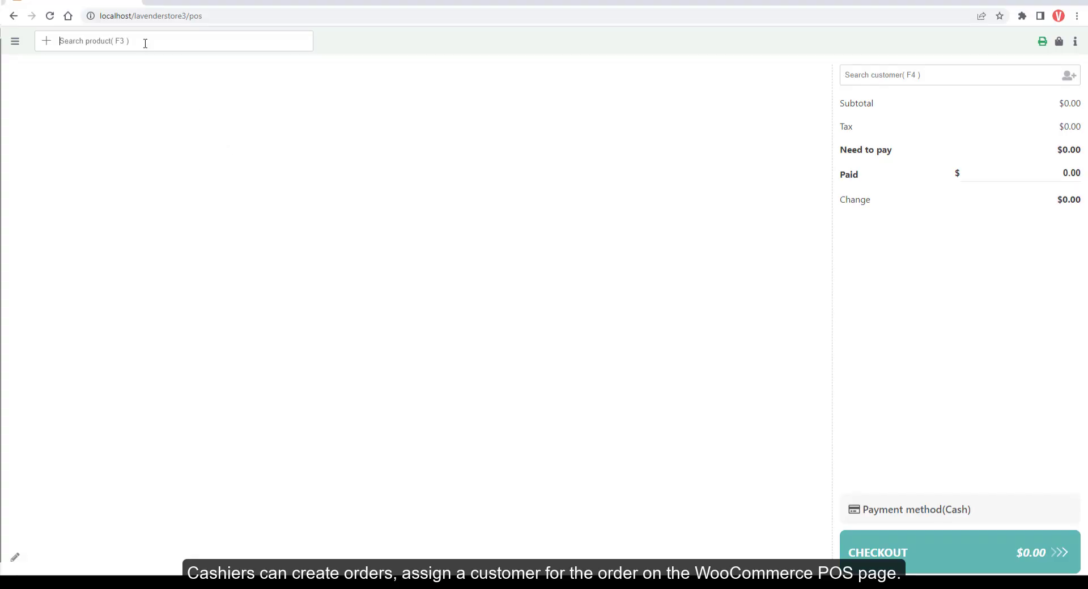
{"action": "type", "text": "a"}
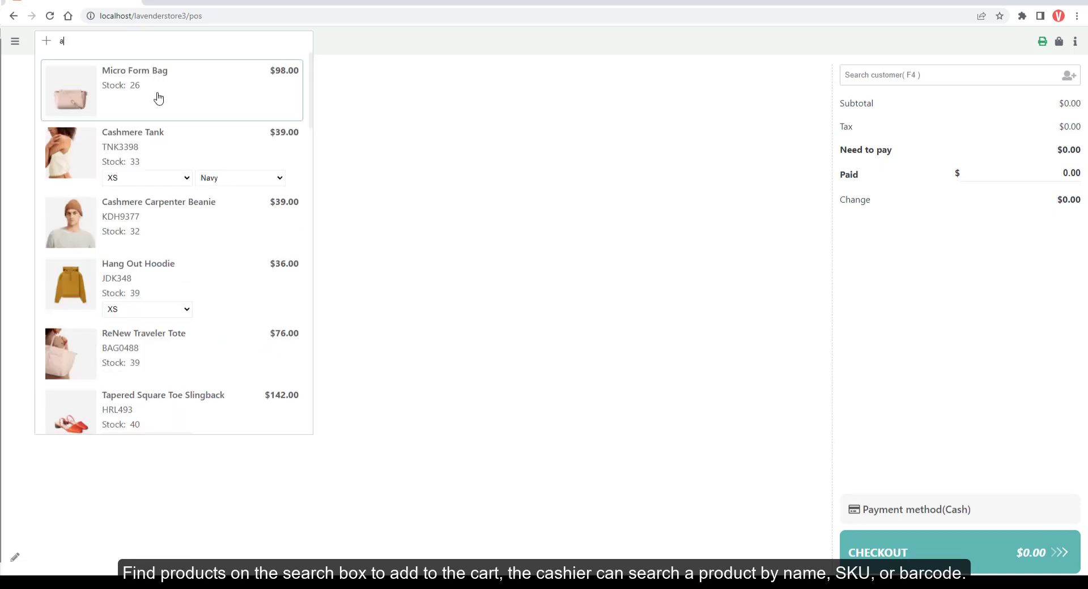
{"action": "left_click", "coordinate": [158, 98]}
{"action": "left_click", "coordinate": [148, 277]}
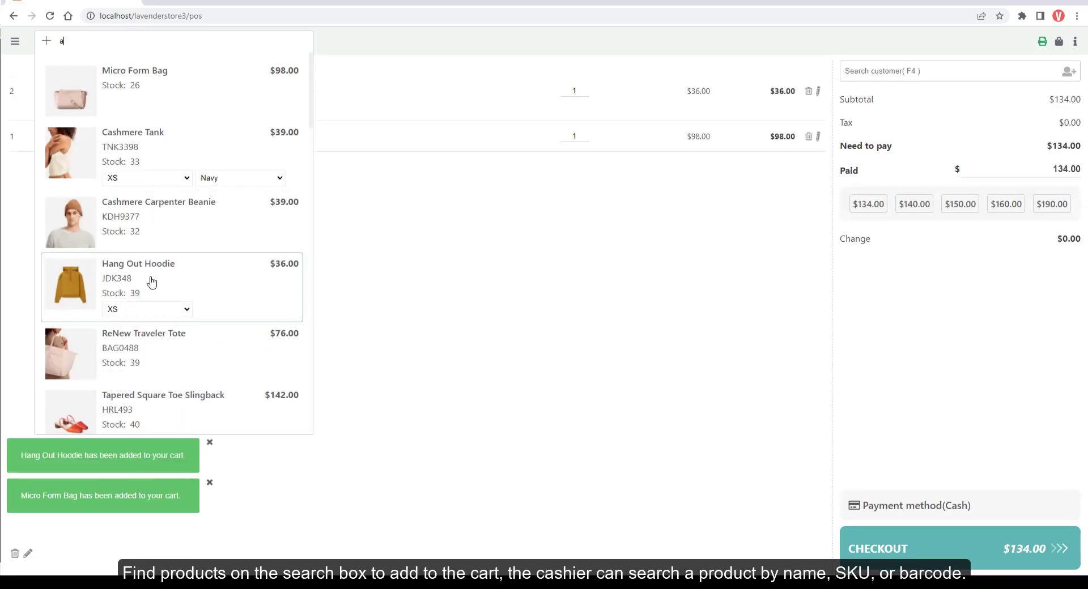
{"action": "left_click", "coordinate": [475, 397]}
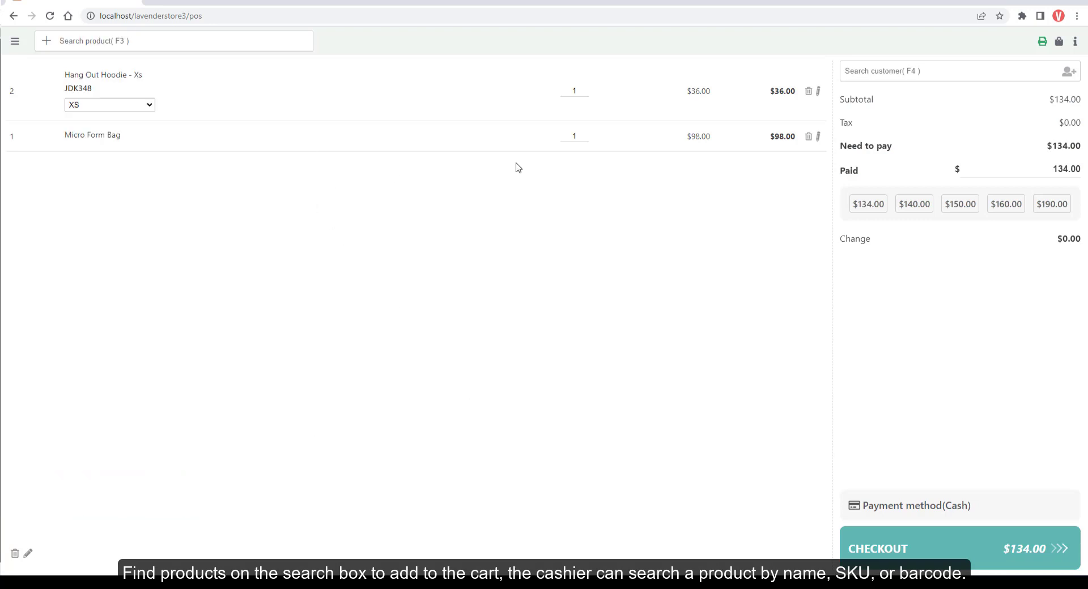
Add a custom New Item ×3, and make the hoodie quantity 3 in size S.
{"action": "left_click", "coordinate": [47, 41]}
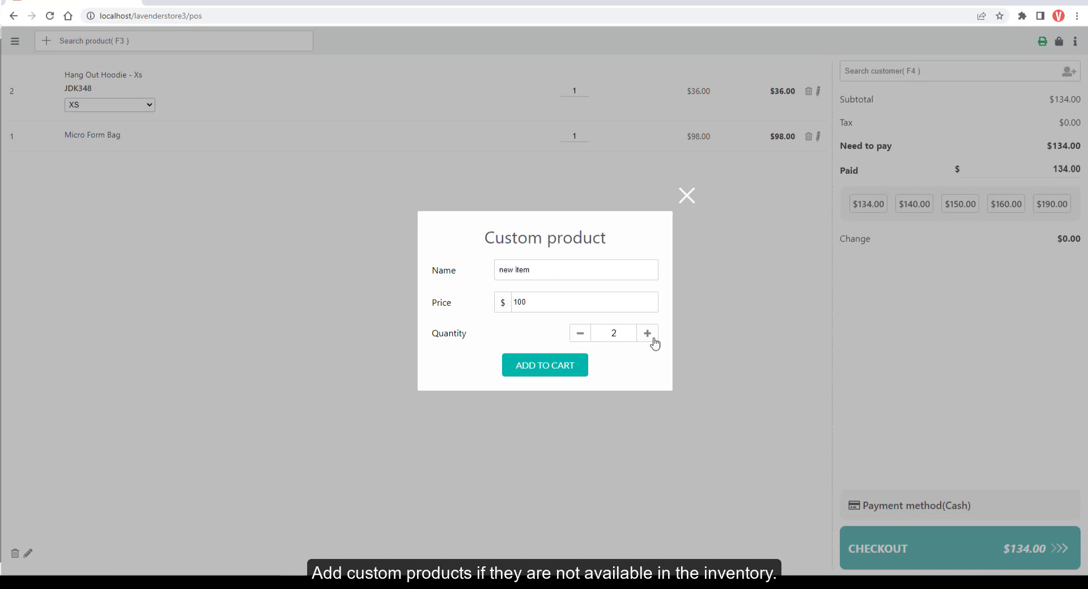
{"action": "left_click", "coordinate": [648, 338]}
{"action": "left_click", "coordinate": [574, 372]}
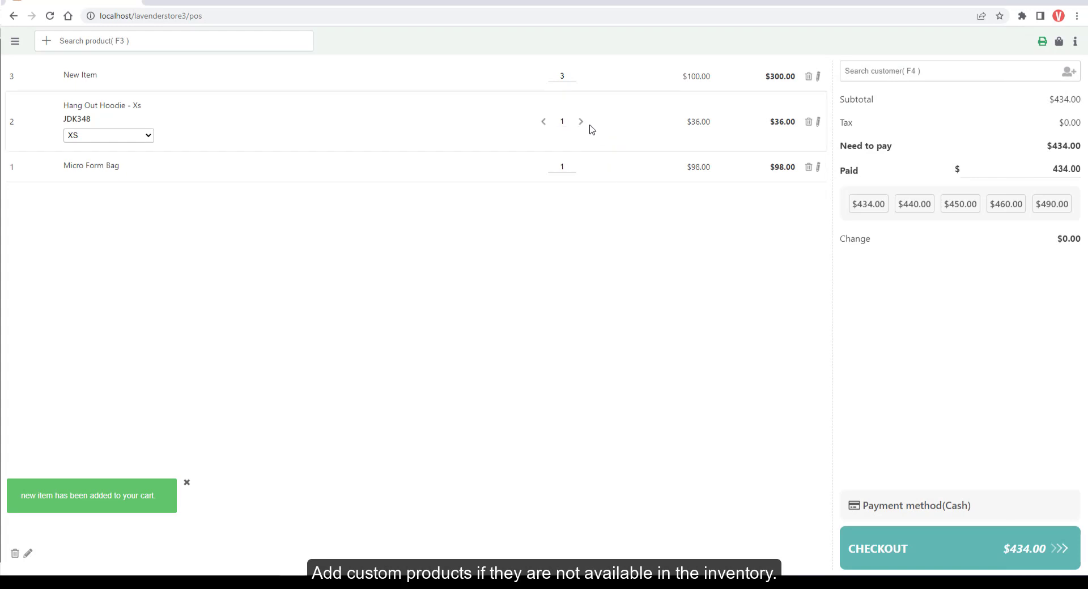
{"action": "left_click", "coordinate": [583, 124]}
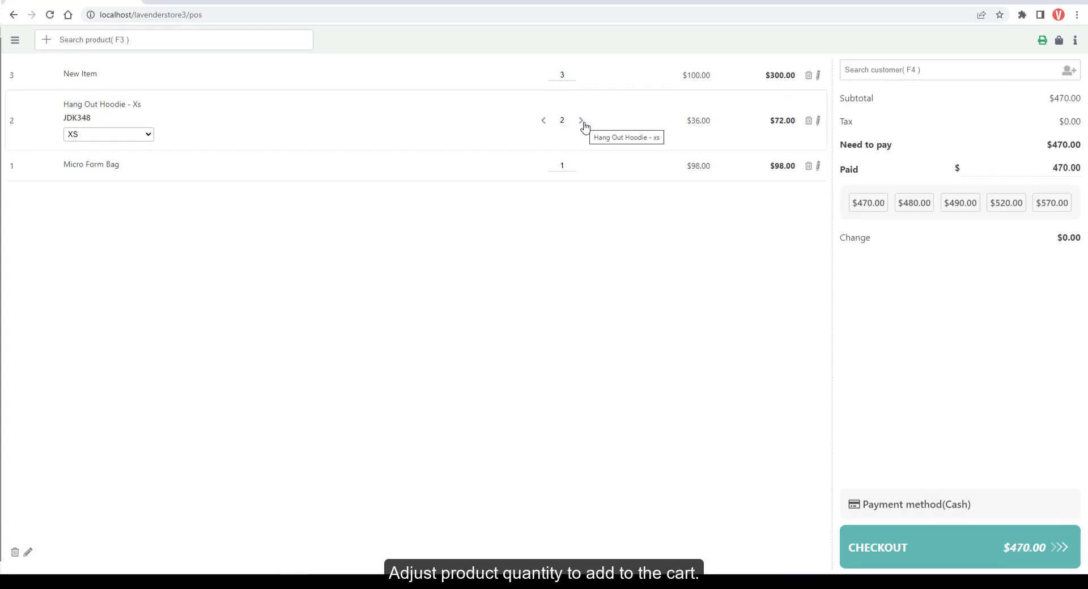
{"action": "left_click", "coordinate": [584, 123]}
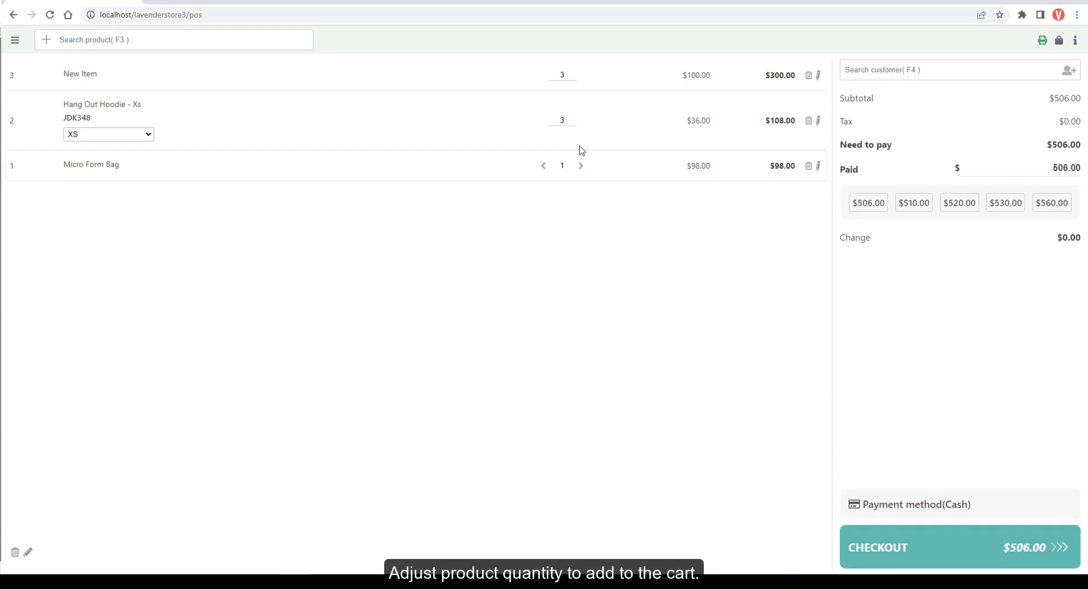
{"action": "left_click", "coordinate": [142, 136]}
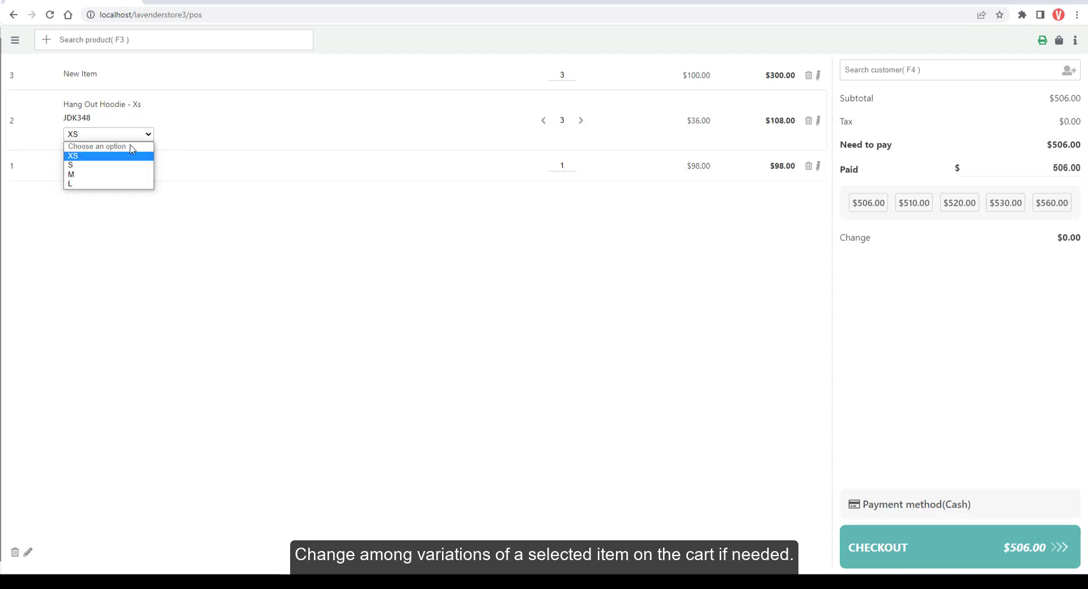
{"action": "left_click", "coordinate": [107, 164]}
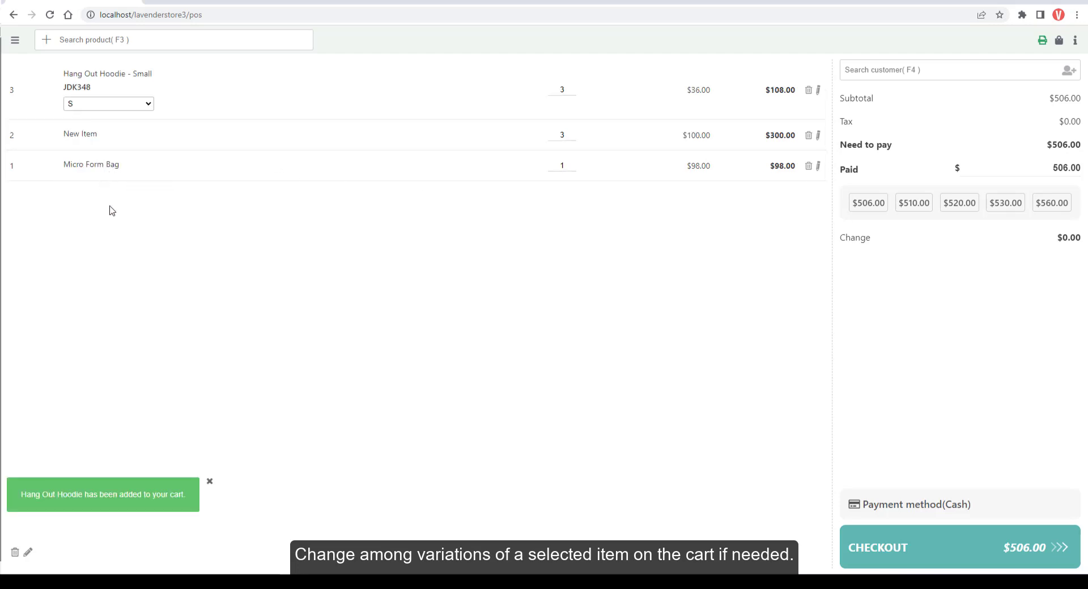
Note the Micro Form Bag 'Item with care' and remove the New Item from the cart.
{"action": "left_click", "coordinate": [819, 167]}
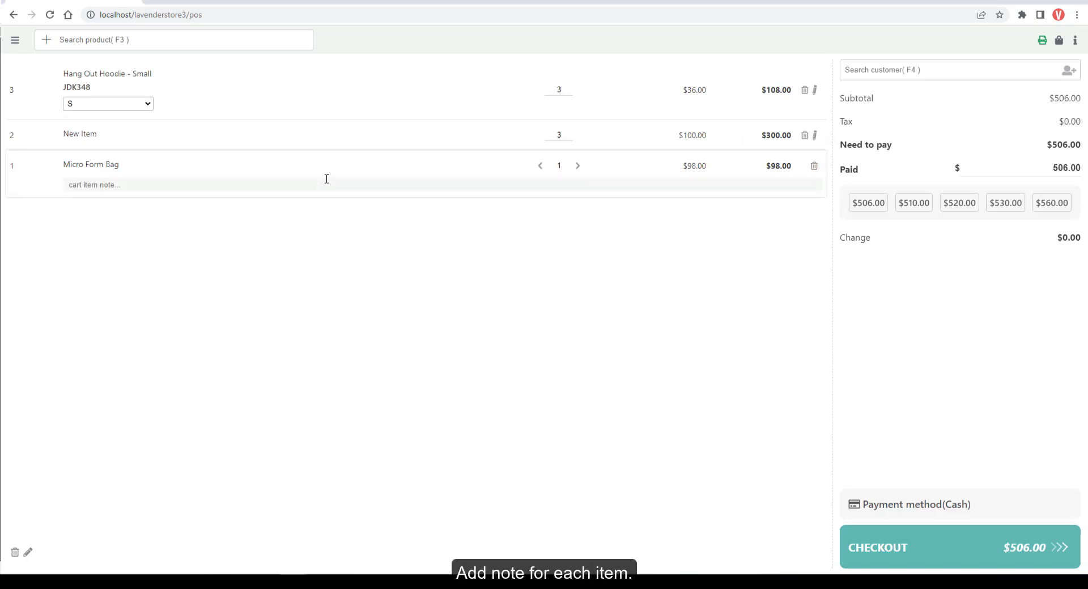
{"action": "left_click", "coordinate": [326, 179]}
{"action": "type", "text": "Item with care"}
{"action": "left_click", "coordinate": [805, 136]}
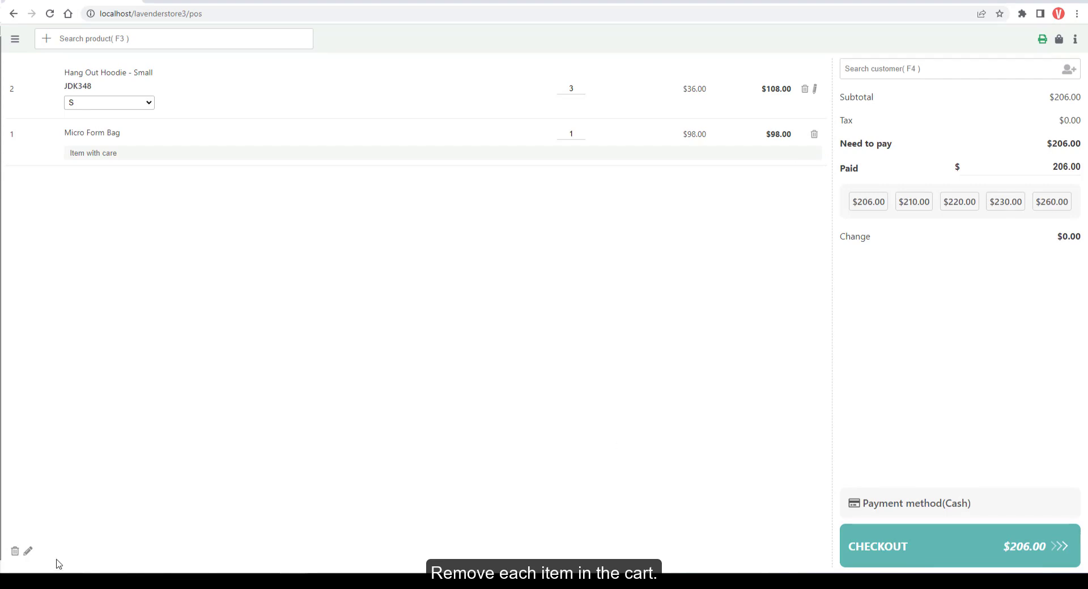
Add the order note 'order with care', search customers, and open the new-customer form.
{"action": "left_click", "coordinate": [28, 551]}
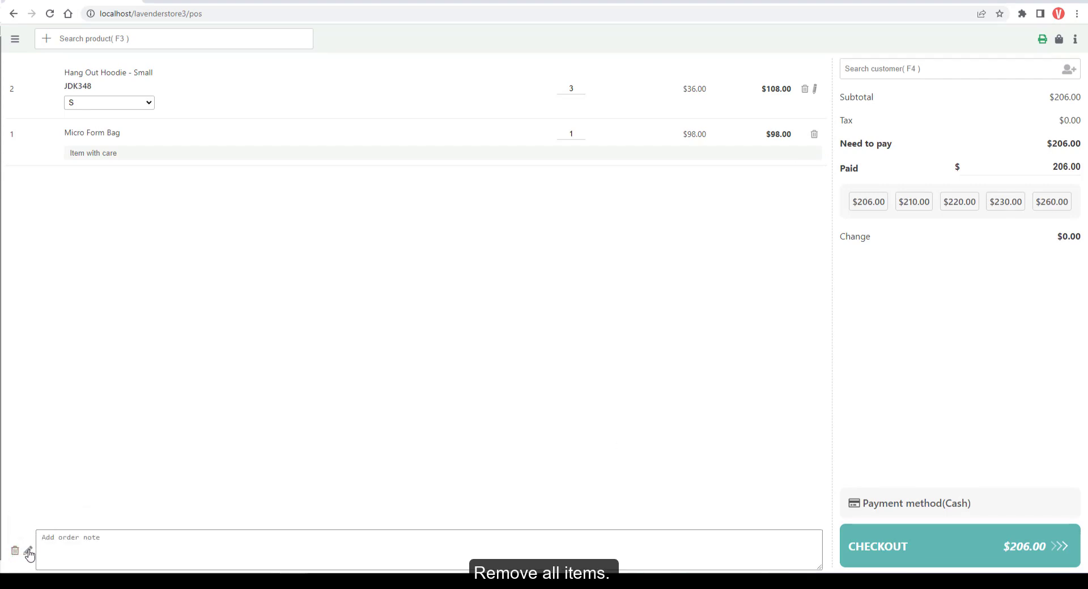
{"action": "key", "text": "Escape"}
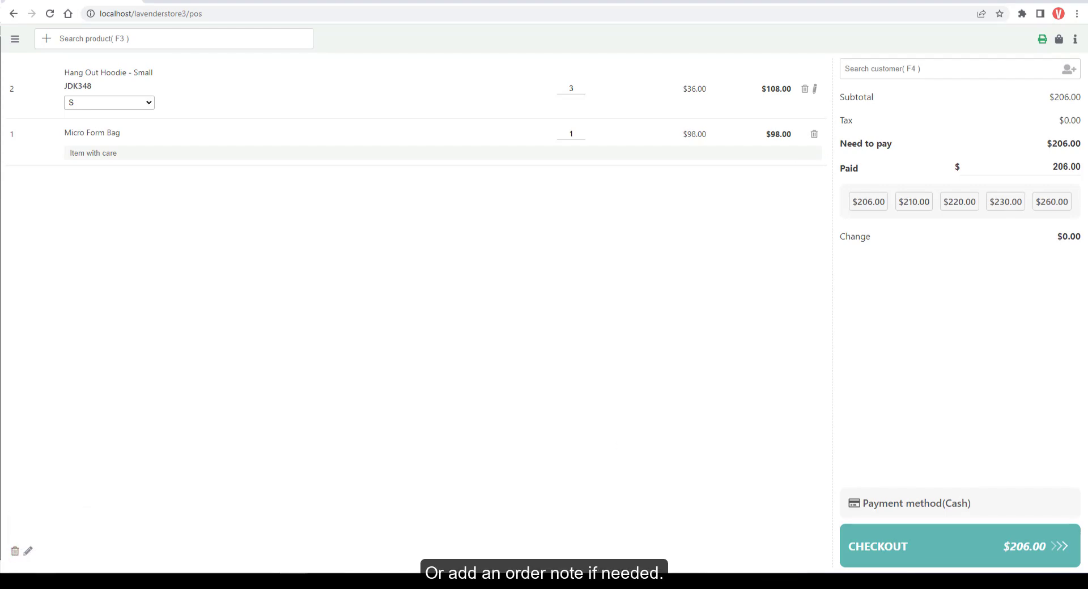
{"action": "left_click", "coordinate": [28, 551]}
{"action": "type", "text": "order with care"}
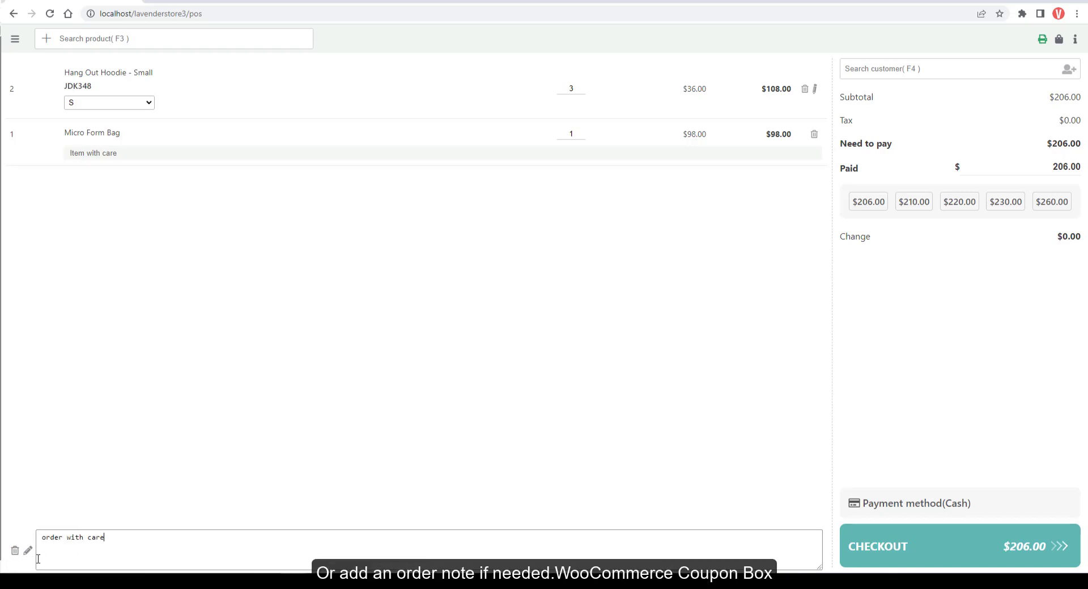
{"action": "left_click", "coordinate": [88, 497]}
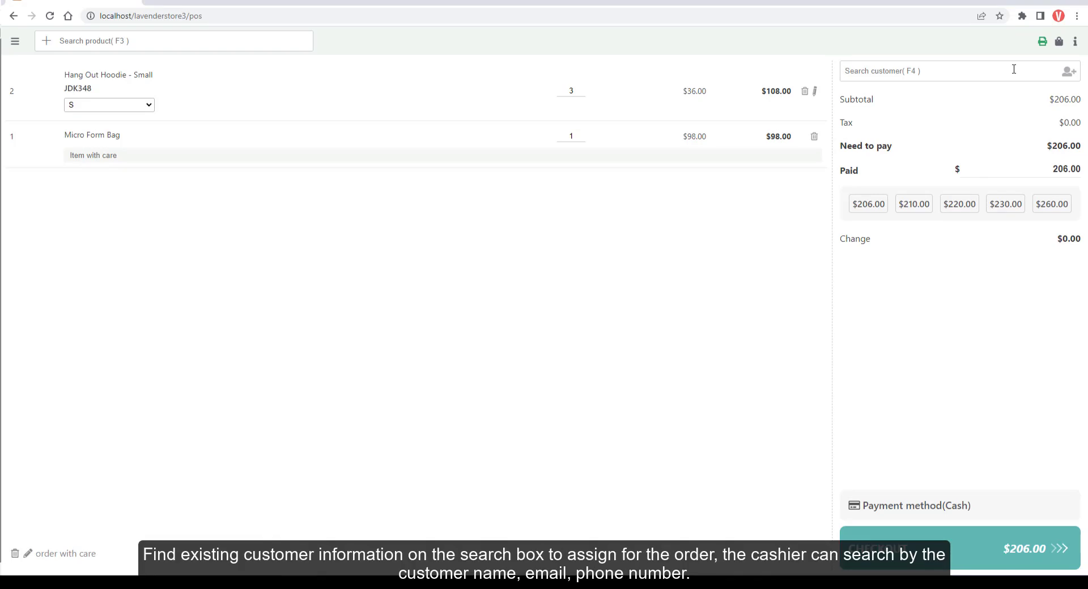
{"action": "type", "text": "lave"}
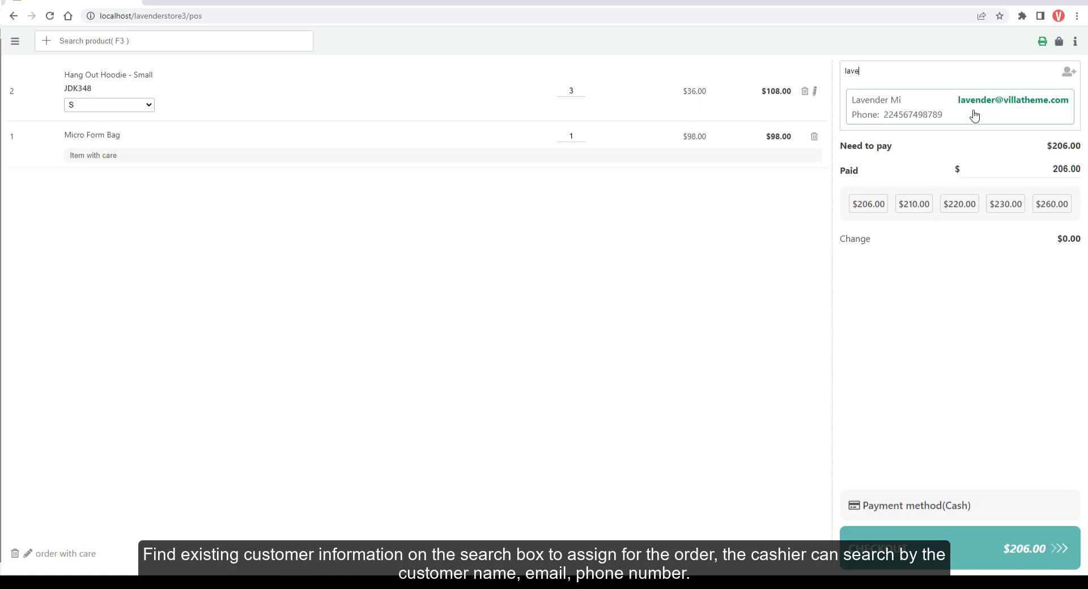
{"action": "left_click", "coordinate": [1069, 72]}
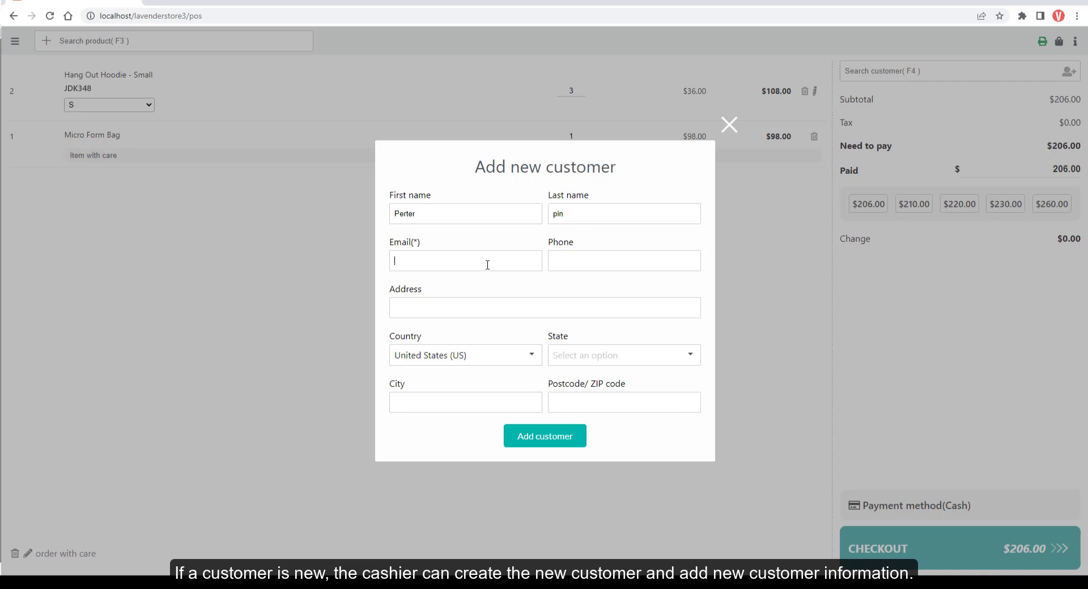
Complete the customer's e-mail, phone number and state California, then add the customer.
{"action": "type", "text": "@gmail.com"}
{"action": "key", "text": "Tab"}
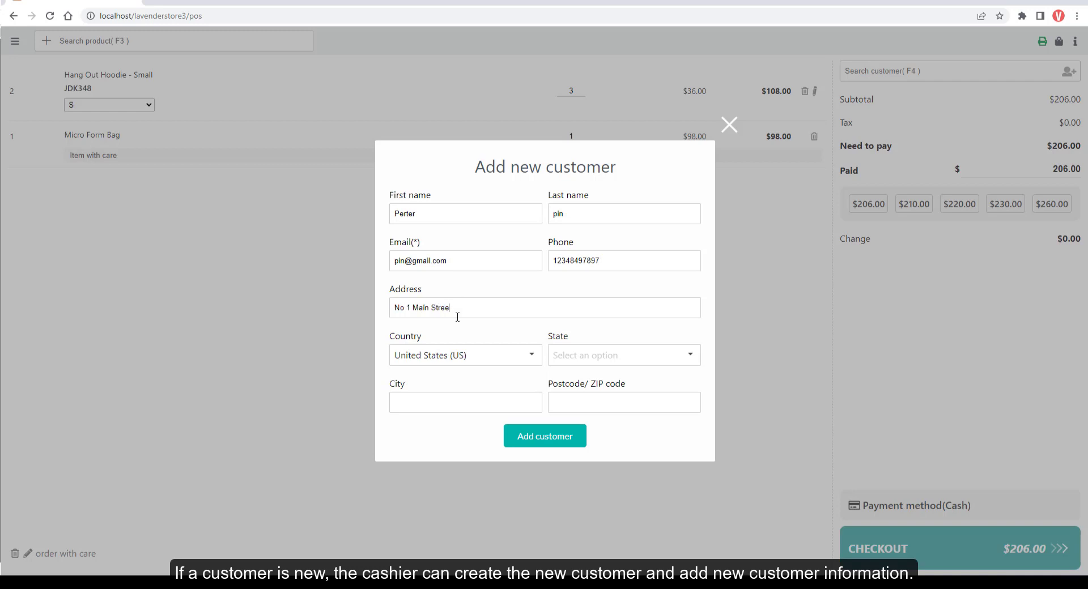
{"action": "left_click", "coordinate": [605, 355]}
{"action": "left_click", "coordinate": [575, 475]}
{"action": "left_click", "coordinate": [452, 401]}
{"action": "left_click", "coordinate": [543, 441]}
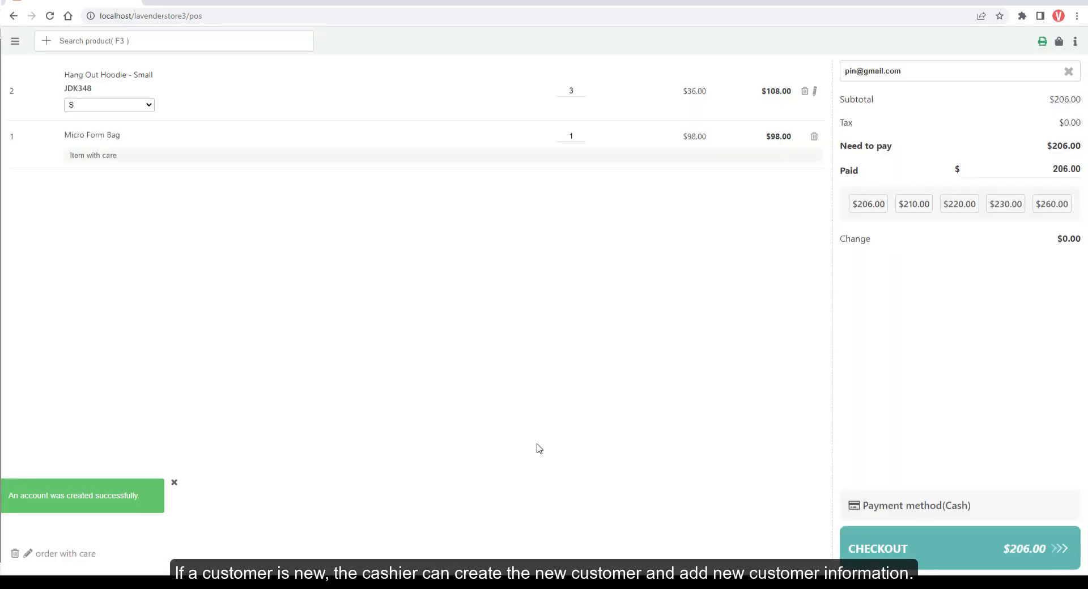
Set the paid amount to $230.00, pay by direct bank transfer, and check out the order.
{"action": "left_click_drag", "start_coordinate": [1051, 169], "coordinate": [1079, 171]}
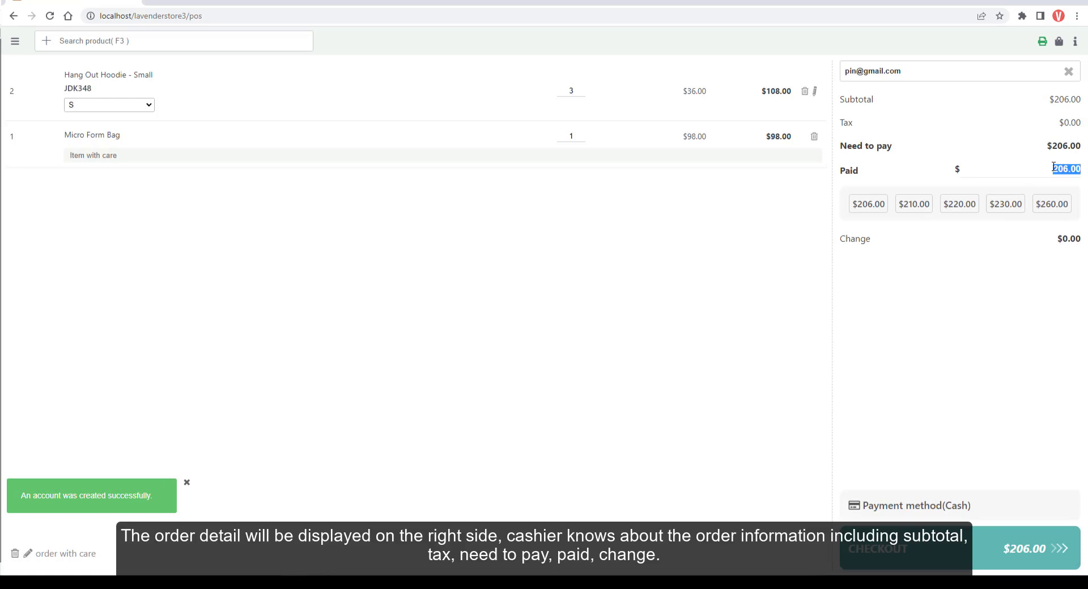
{"action": "type", "text": "300"}
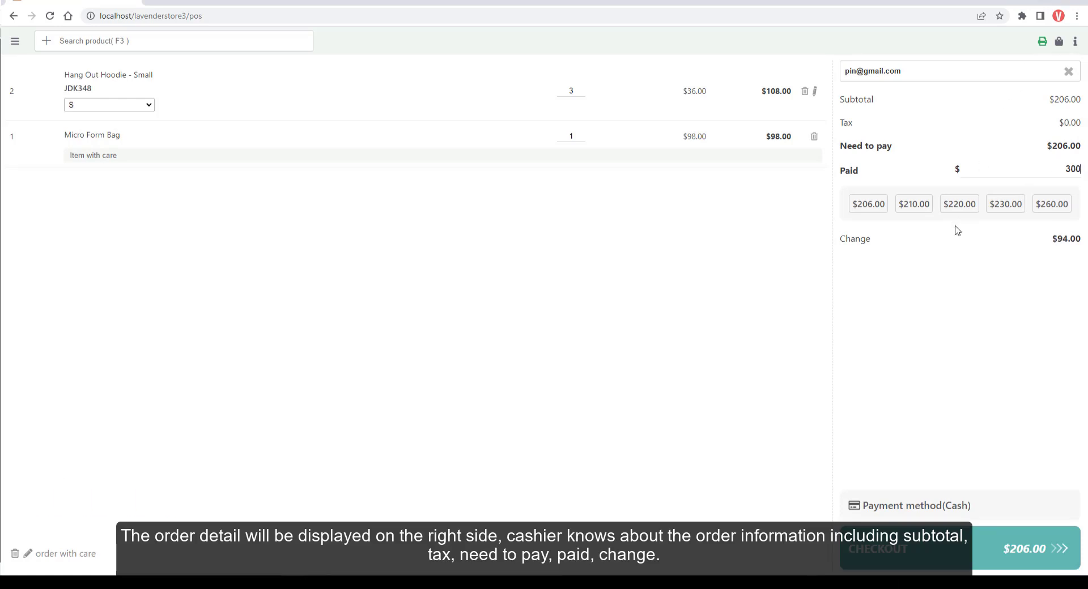
{"action": "left_click", "coordinate": [967, 208]}
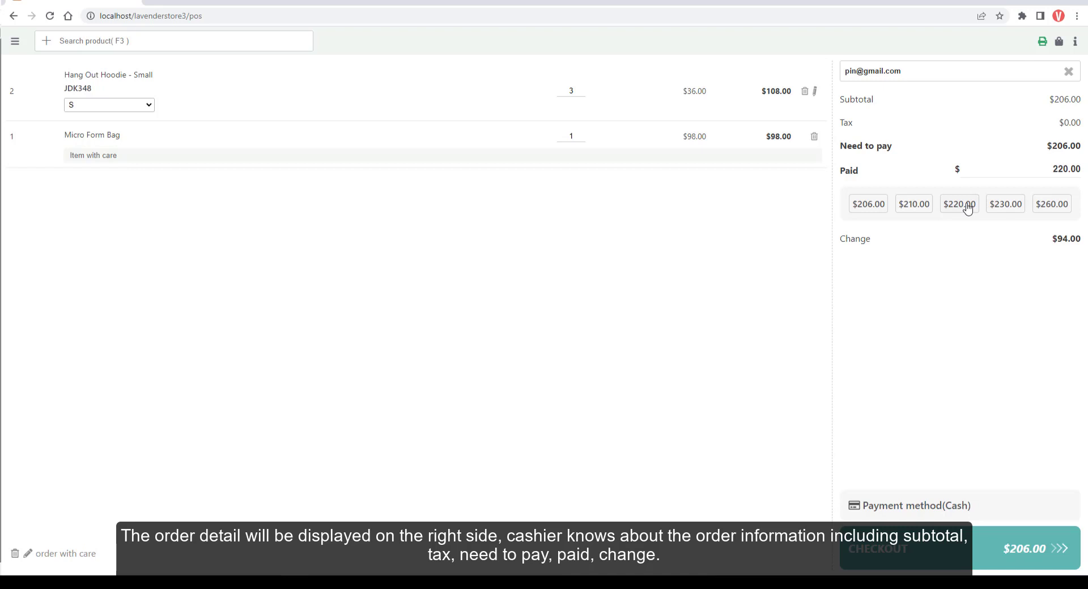
{"action": "left_click", "coordinate": [915, 505]}
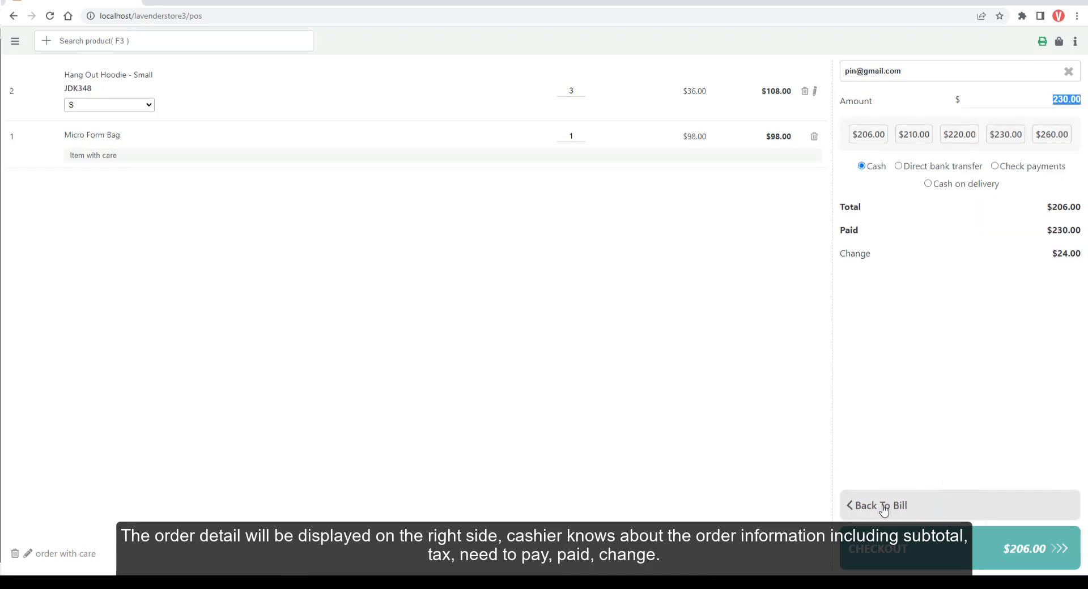
{"action": "left_click", "coordinate": [898, 166]}
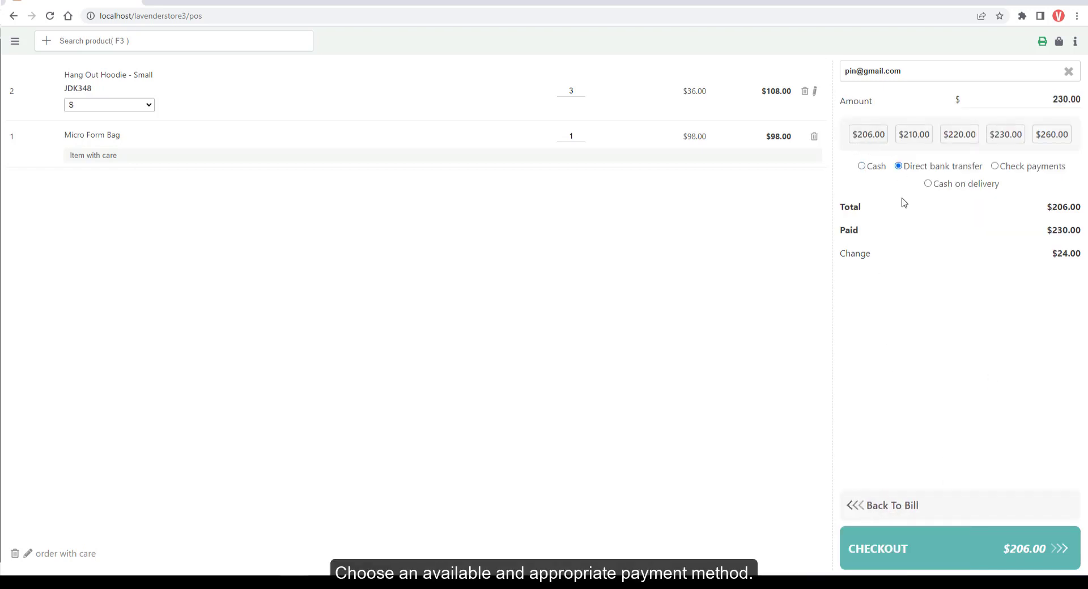
{"action": "left_click", "coordinate": [873, 558]}
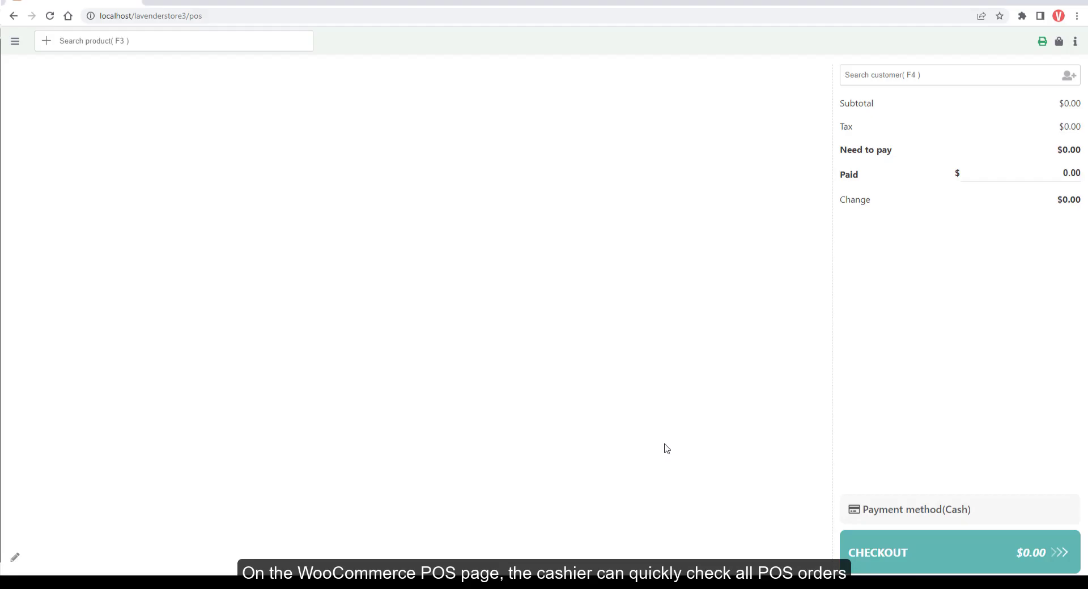
Go to the POS orders list and try printing Order #4143's receipt, then cancel.
{"action": "left_click", "coordinate": [15, 49]}
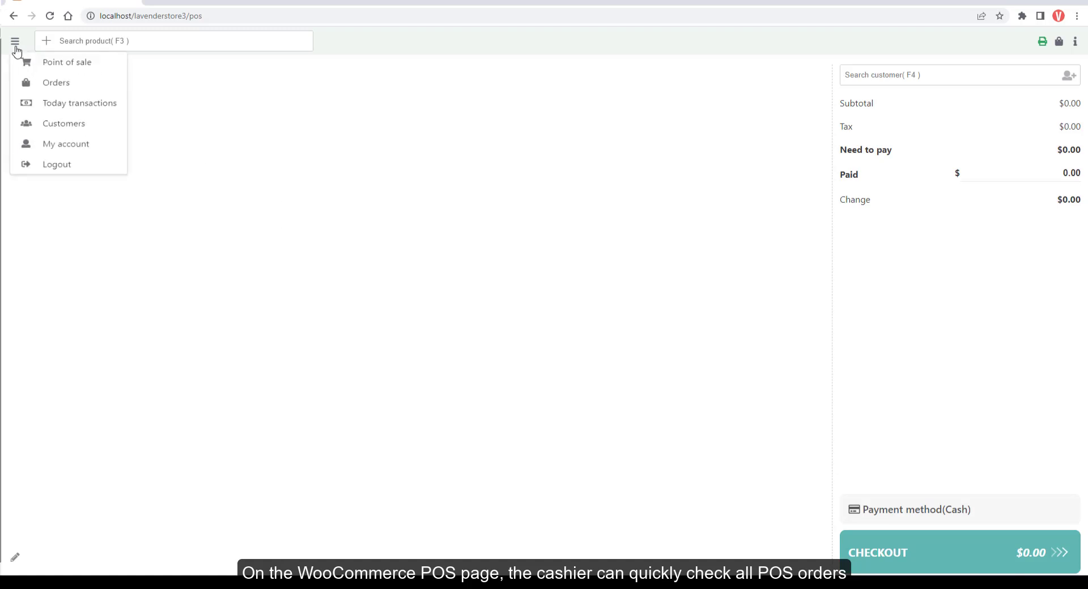
{"action": "left_click", "coordinate": [57, 86]}
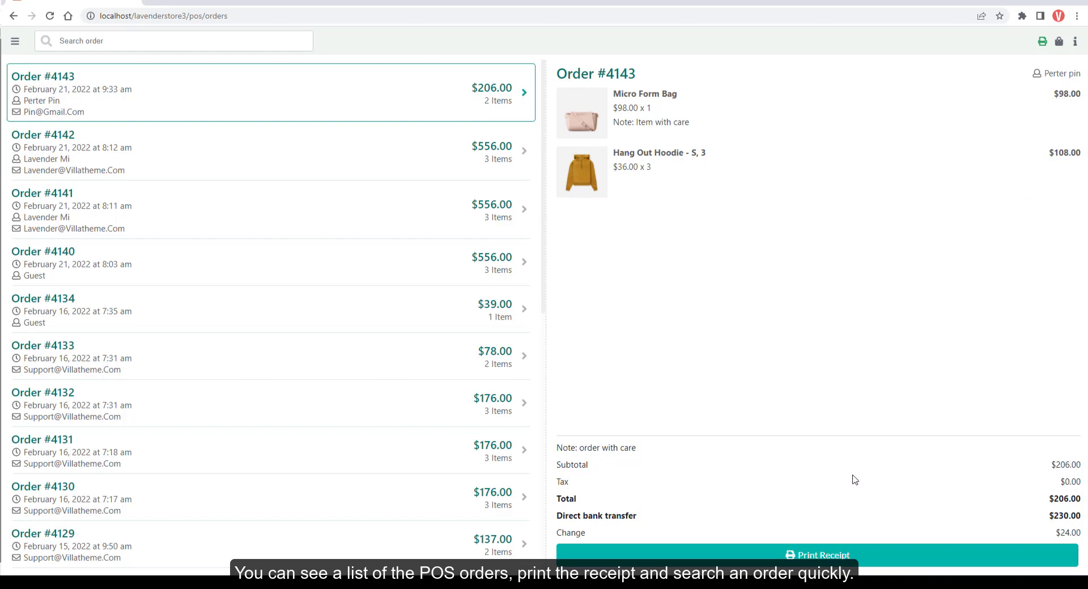
{"action": "left_click", "coordinate": [846, 556]}
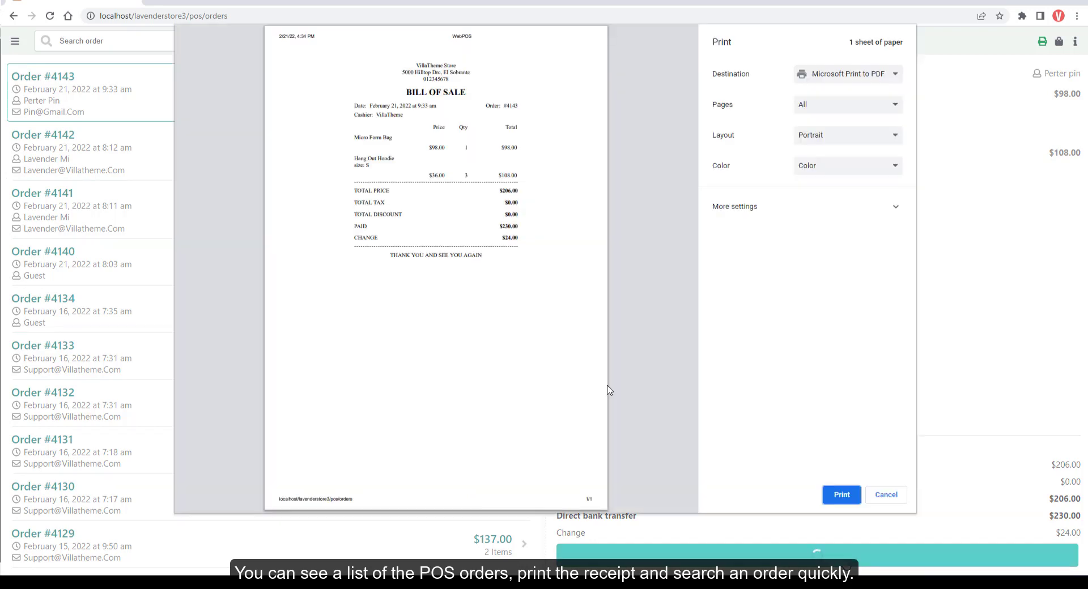
{"action": "left_click", "coordinate": [886, 494]}
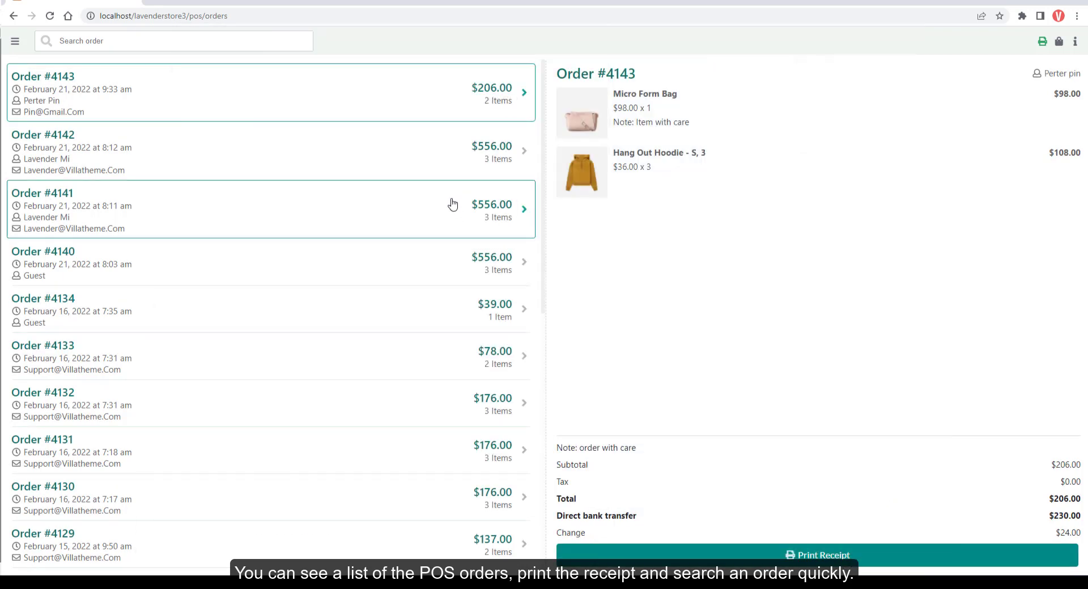
Look through Orders #4142, #4141 and #4134, then search for order 4129.
{"action": "left_click", "coordinate": [442, 152]}
{"action": "left_click", "coordinate": [437, 230]}
{"action": "left_click", "coordinate": [453, 303]}
{"action": "scroll", "coordinate": [454, 316], "scroll_direction": "down", "scroll_amount": 12}
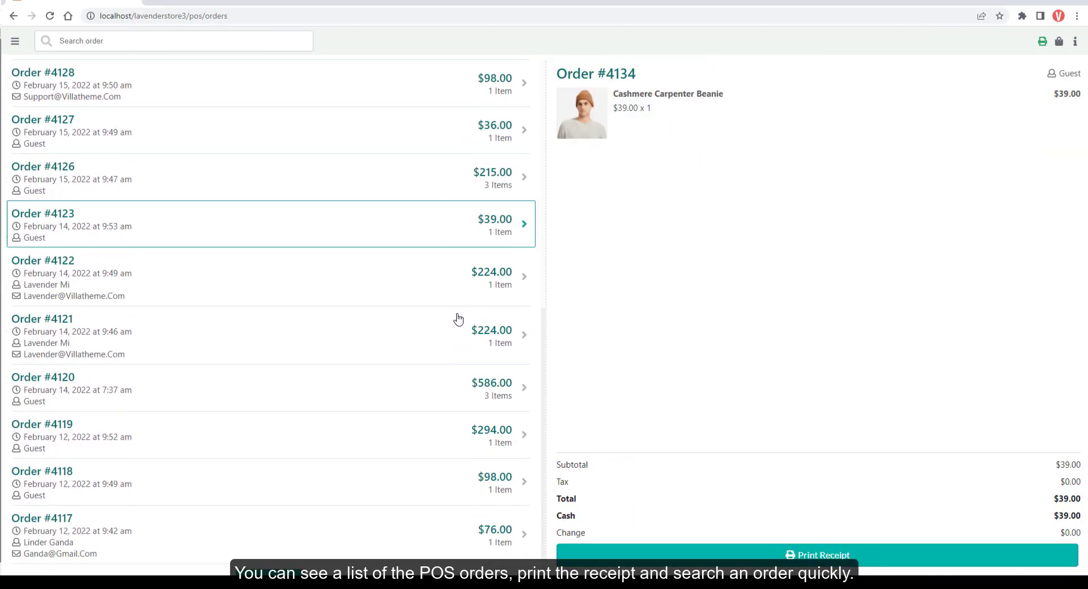
{"action": "scroll", "coordinate": [355, 461], "scroll_direction": "up", "scroll_amount": 11}
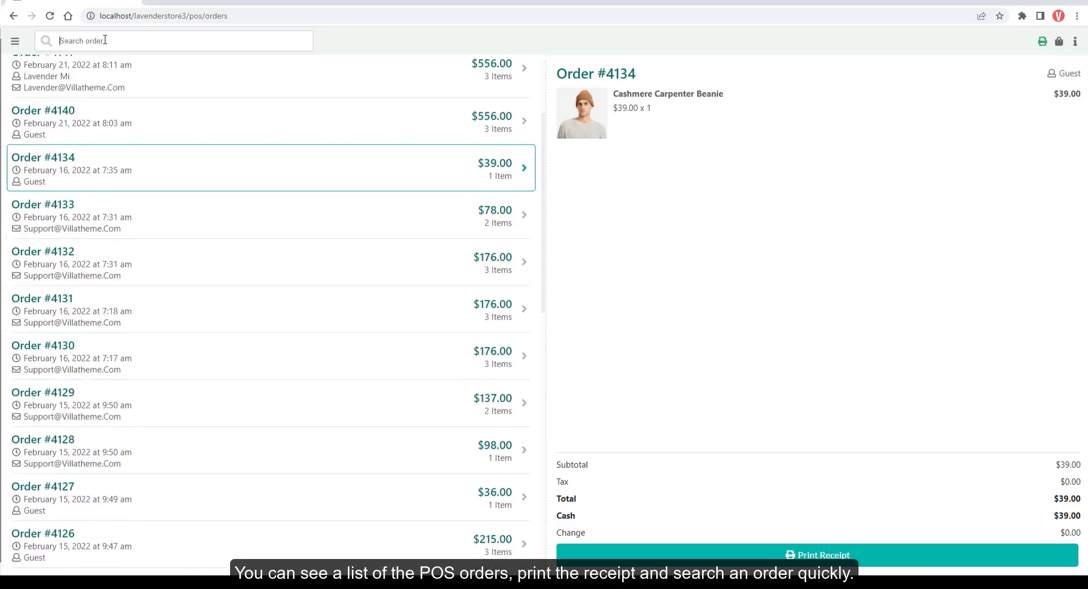
{"action": "type", "text": "4129"}
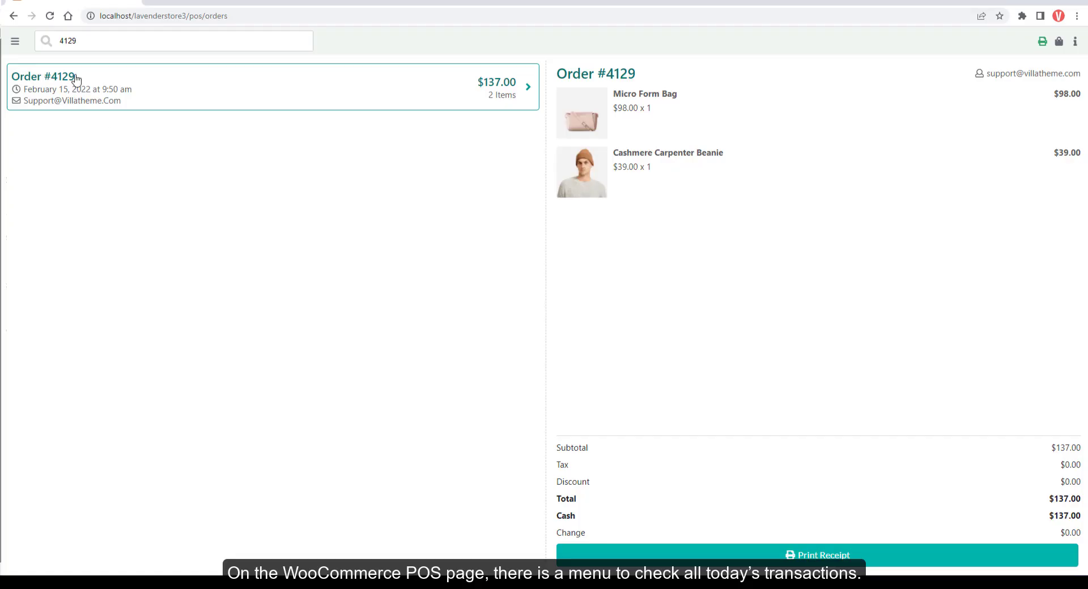
In Today transactions, save a $30 cash-in transaction with the reason 'Change'.
{"action": "left_click", "coordinate": [15, 42]}
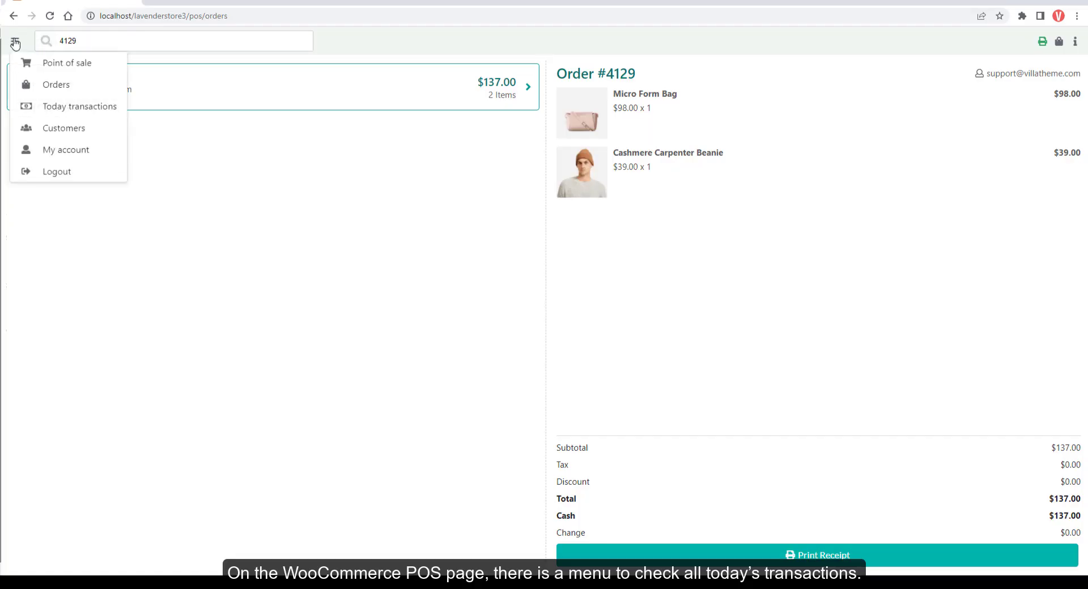
{"action": "left_click", "coordinate": [60, 108]}
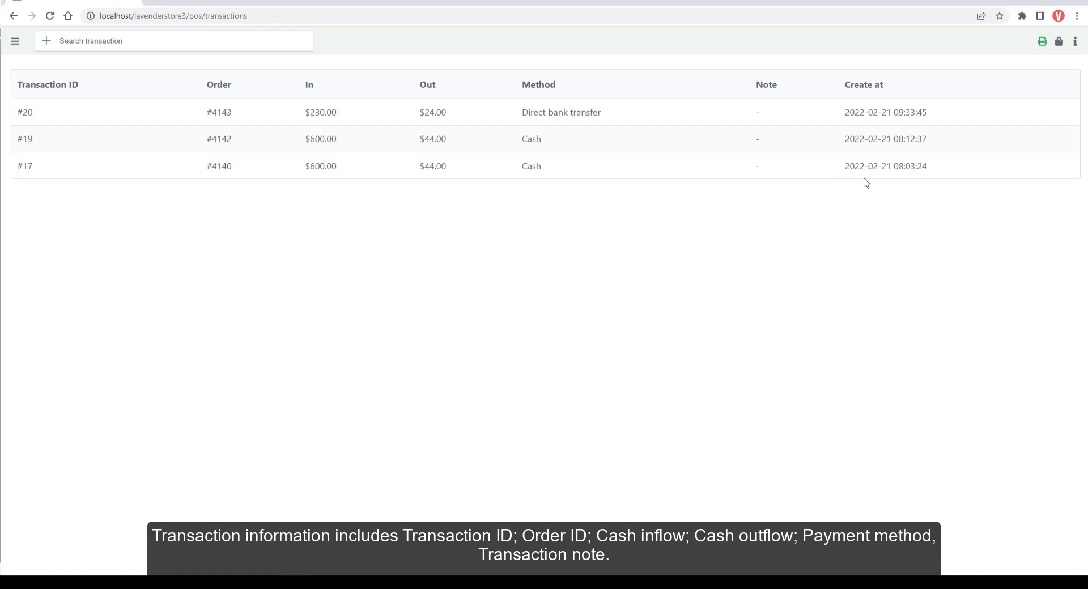
{"action": "left_click", "coordinate": [46, 41]}
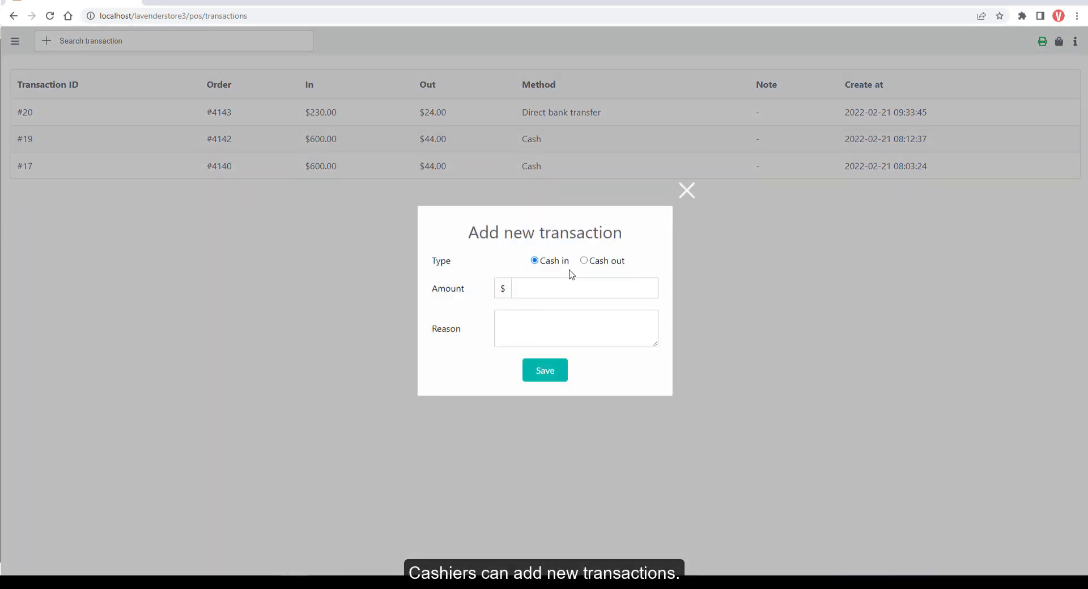
{"action": "type", "text": "30"}
{"action": "left_click", "coordinate": [570, 337]}
{"action": "type", "text": "Change"}
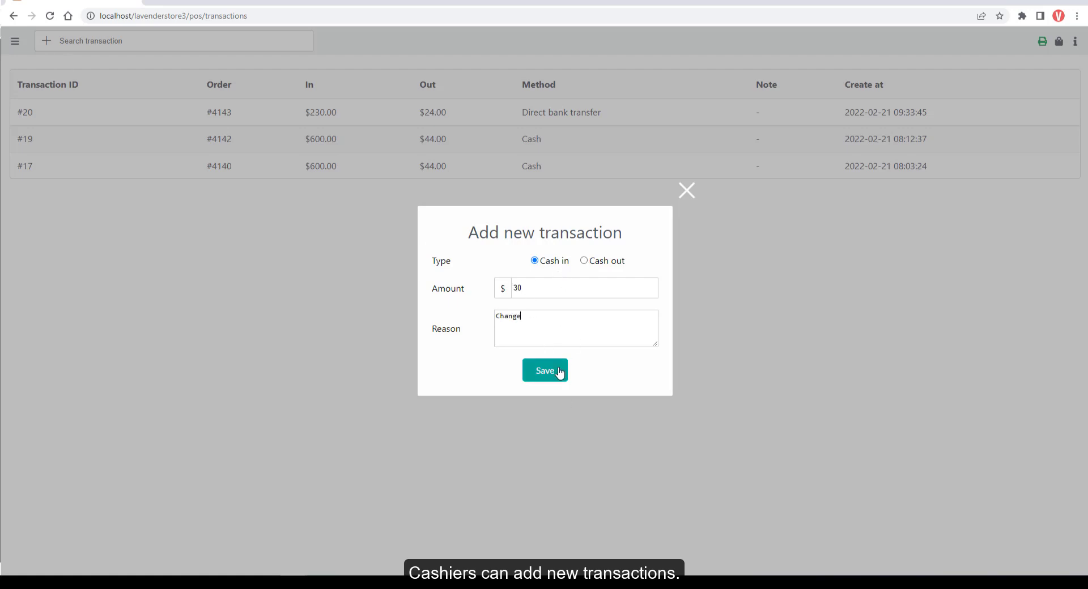
{"action": "left_click", "coordinate": [560, 373]}
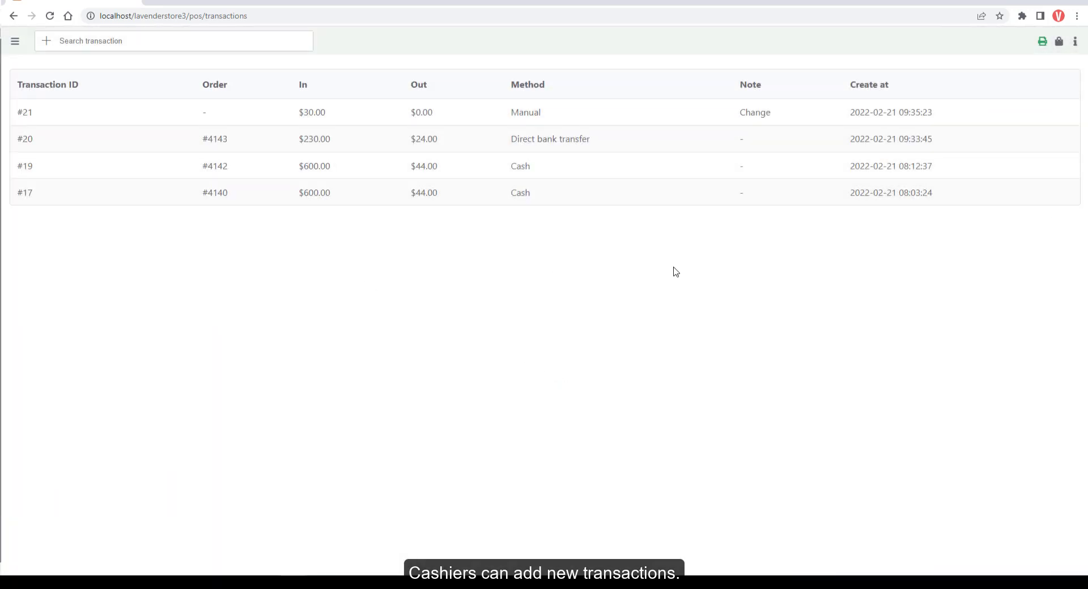
{"action": "left_click", "coordinate": [15, 41]}
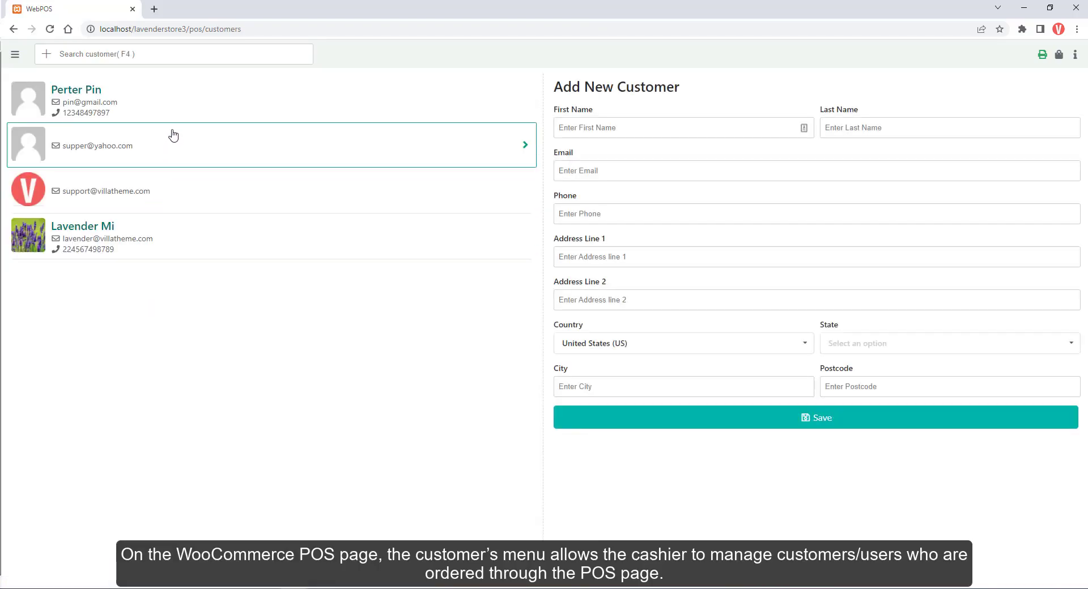
View the first and last customers, then save a new customer with state Alaska.
{"action": "left_click", "coordinate": [178, 116]}
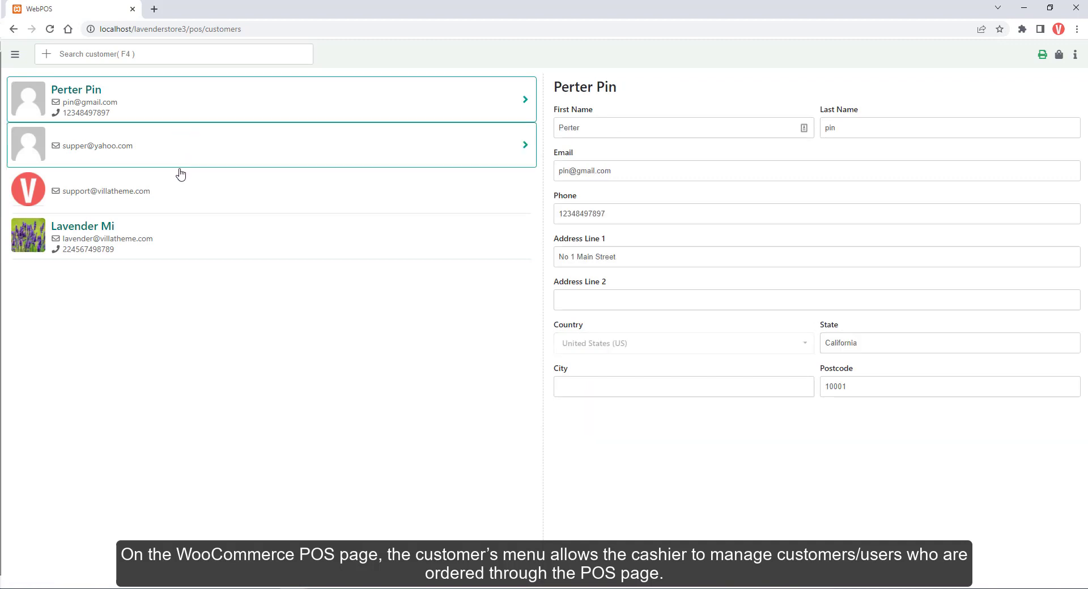
{"action": "left_click", "coordinate": [181, 250]}
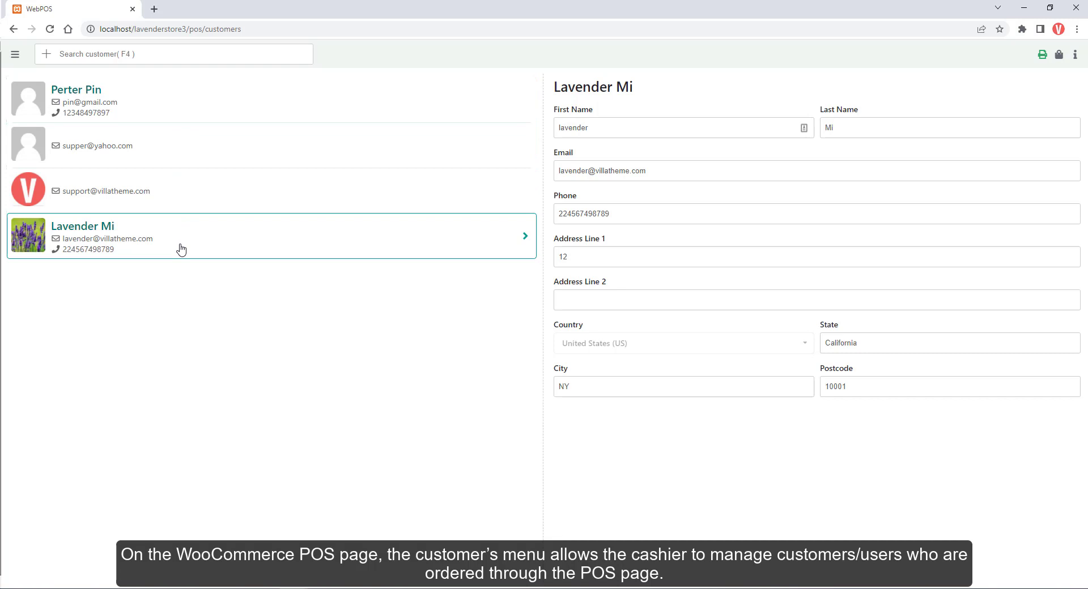
{"action": "left_click", "coordinate": [49, 57]}
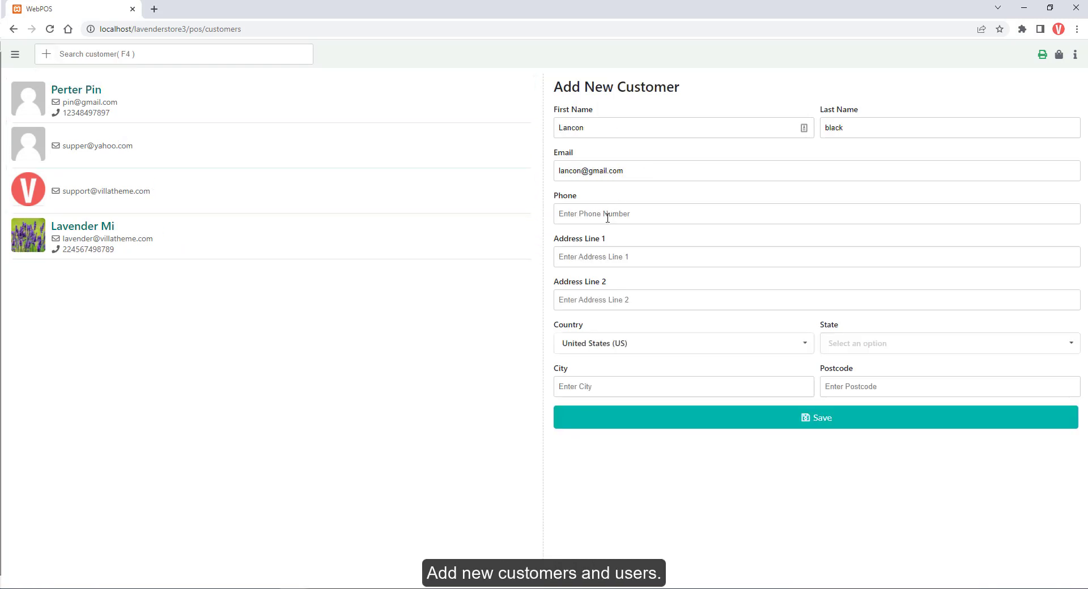
{"action": "left_click", "coordinate": [854, 344]}
{"action": "left_click", "coordinate": [864, 388]}
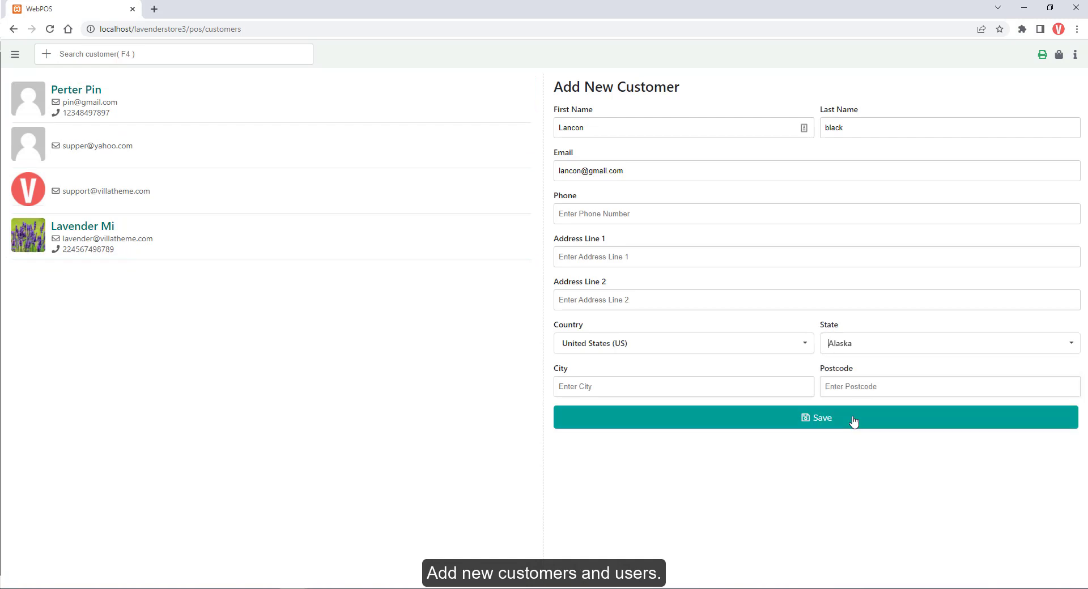
{"action": "left_click", "coordinate": [854, 421]}
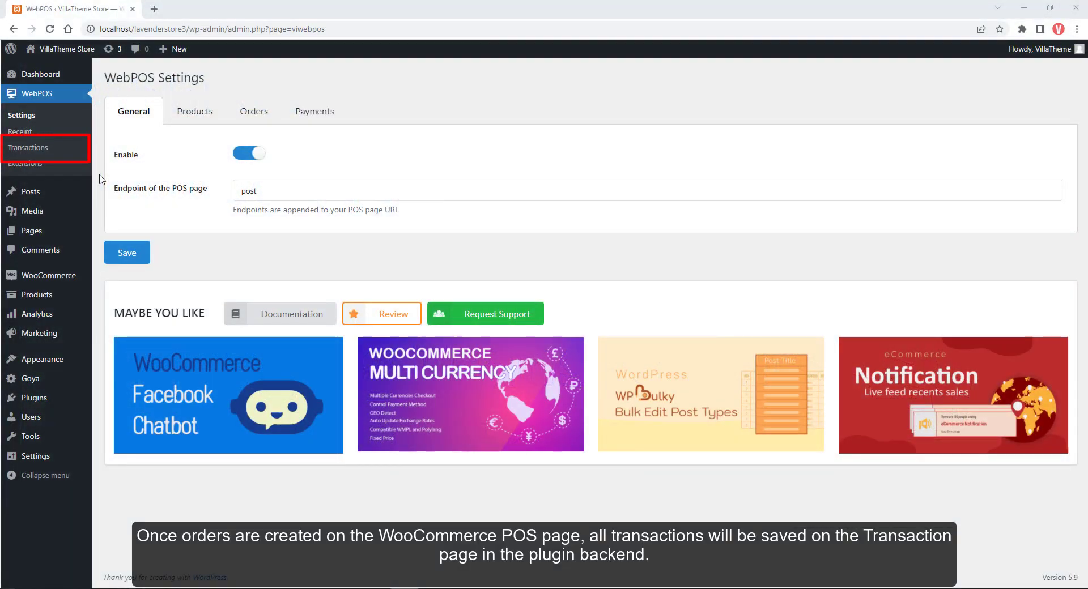
Open the backend WebPOS Transactions log and filter it to cashier VillaTheme.
{"action": "left_click", "coordinate": [54, 154]}
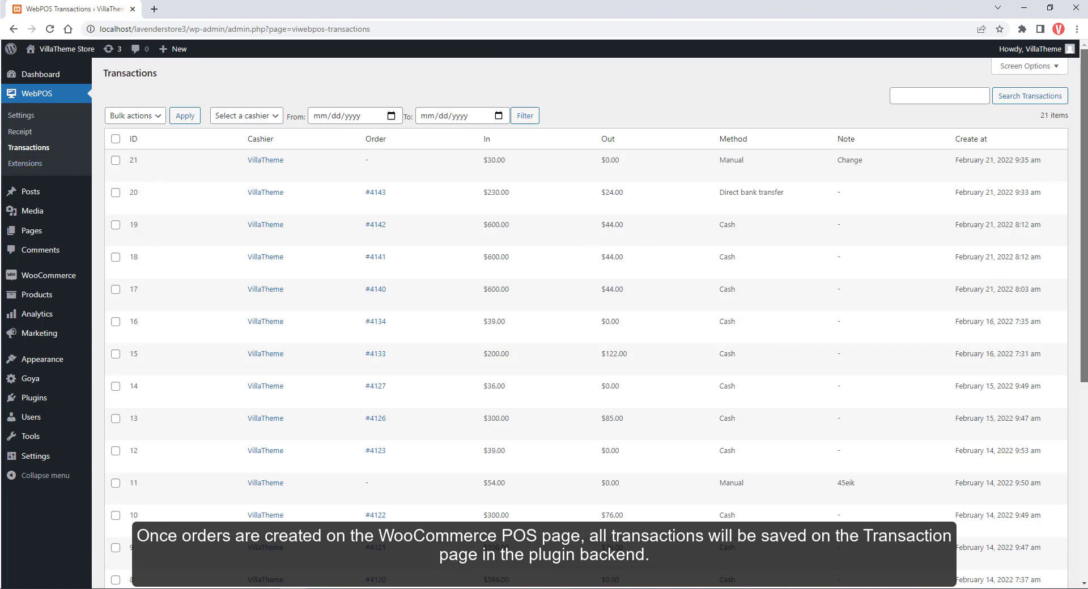
{"action": "scroll", "coordinate": [595, 323], "scroll_direction": "down", "scroll_amount": 5}
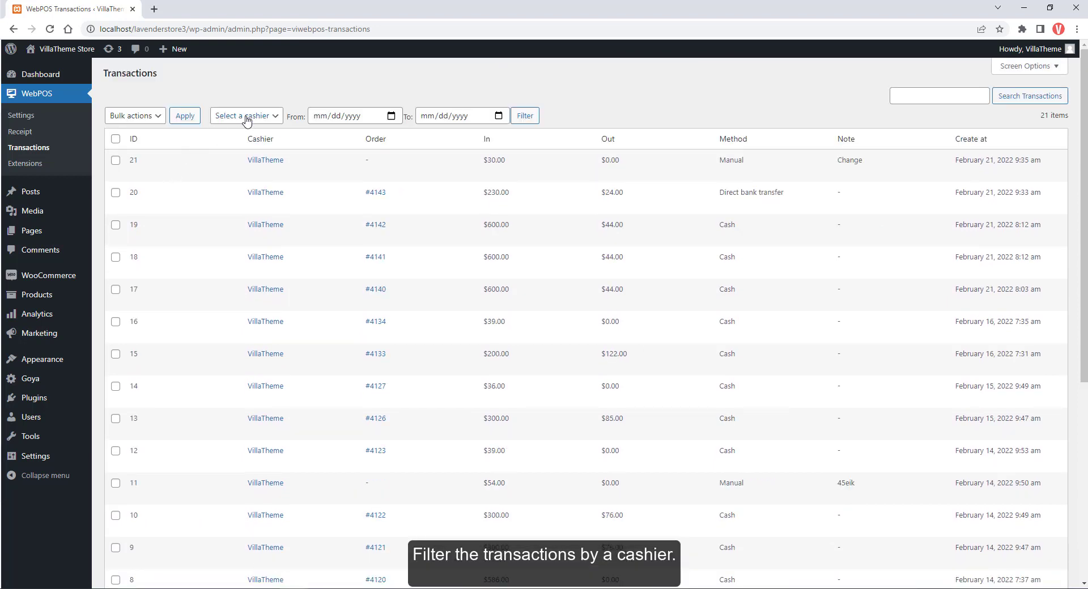
{"action": "left_click", "coordinate": [247, 116]}
{"action": "left_click", "coordinate": [235, 153]}
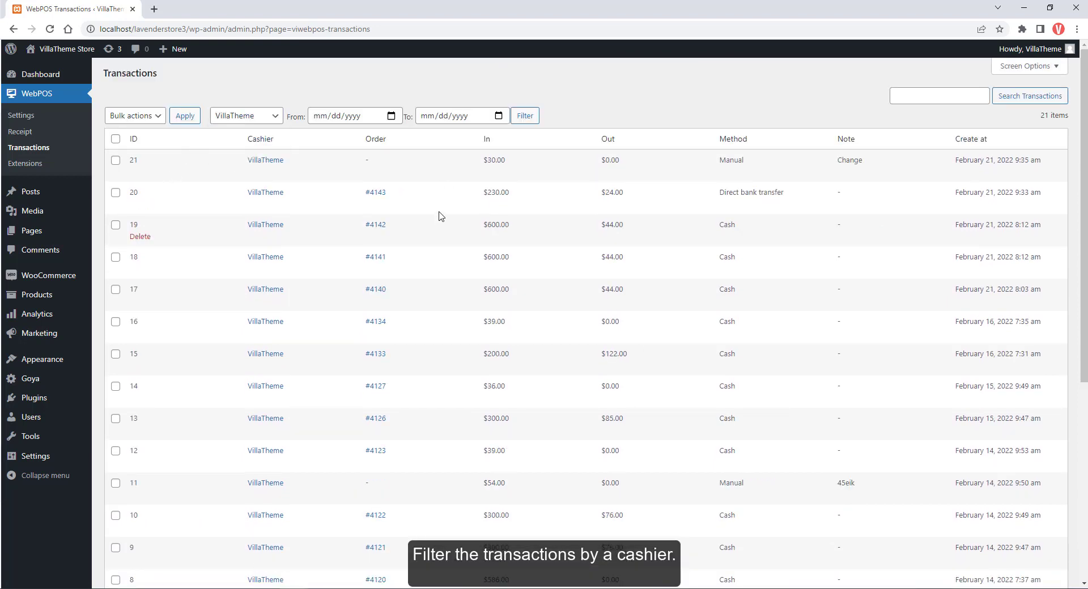